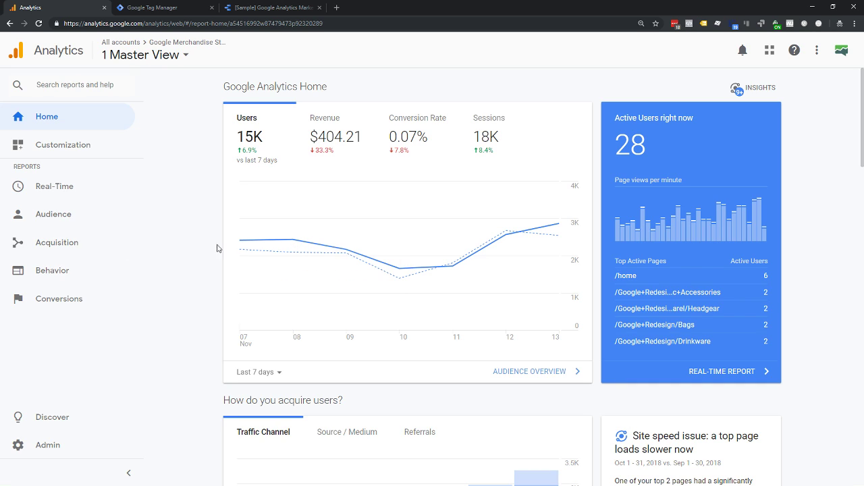
# Step: Open the administration area and check the list of views available for the Google Merchandise Store property
pyautogui.click(42, 454)
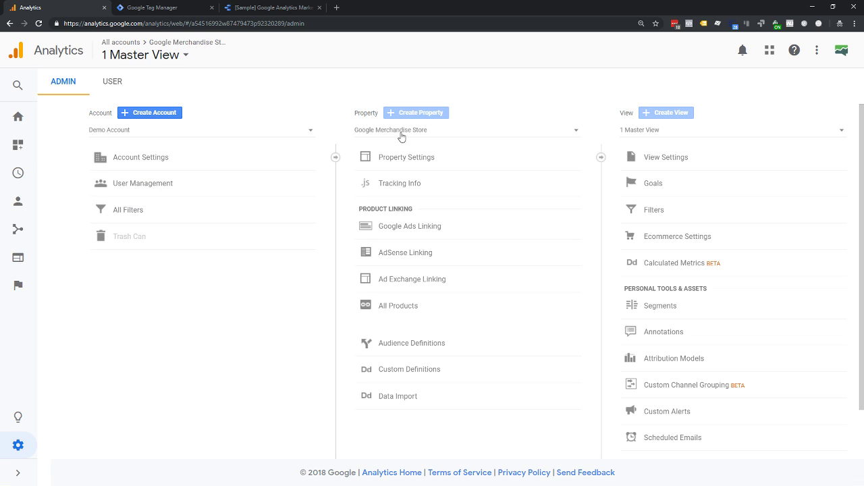
pyautogui.click(692, 137)
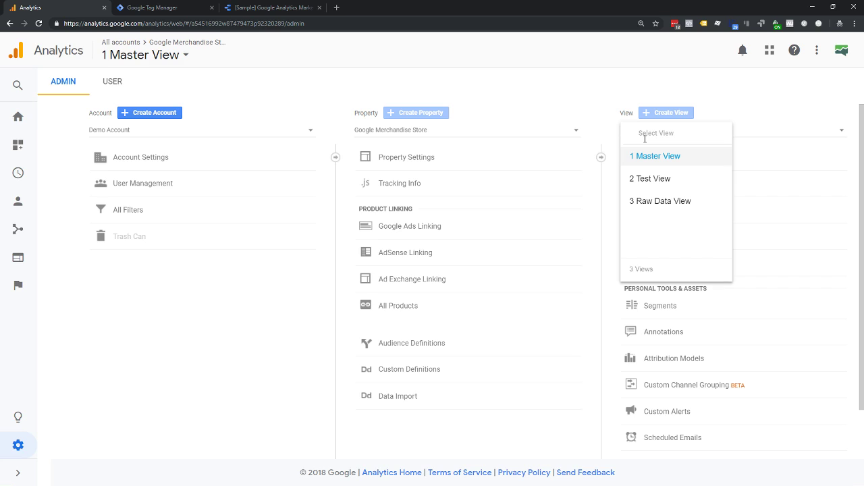
pyautogui.click(627, 85)
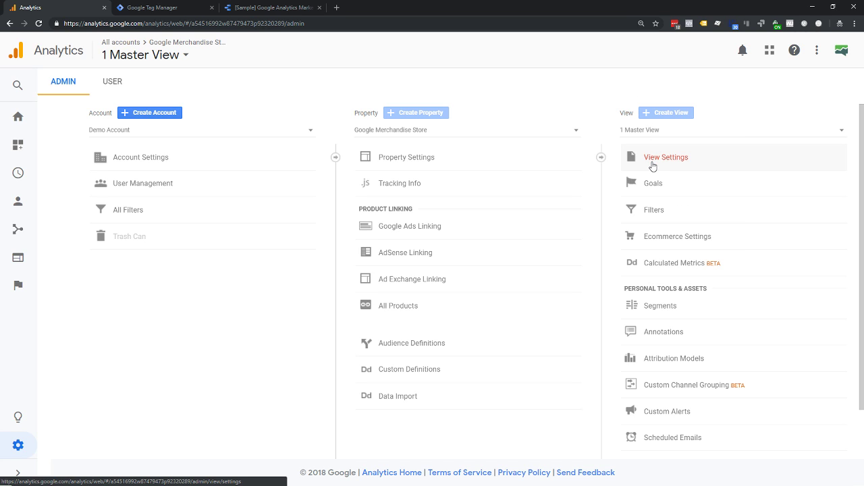
# Step: Review the filters, goals and ecommerce settings of 1 Master View
pyautogui.click(634, 211)
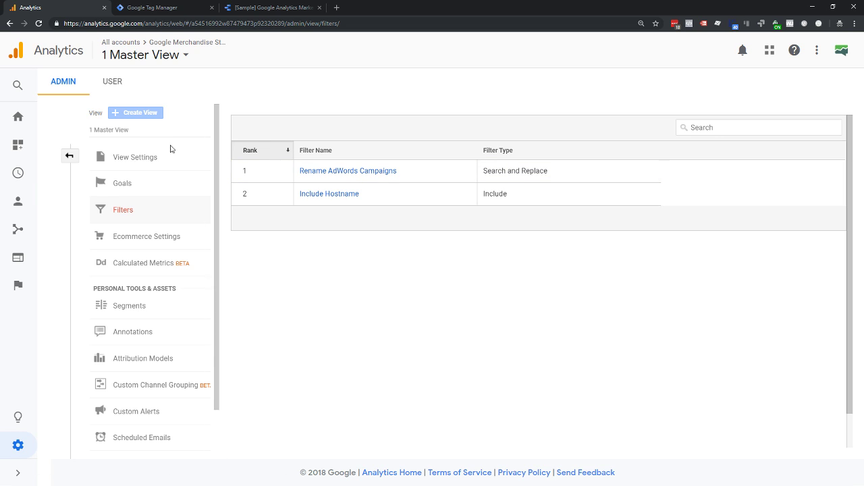
pyautogui.click(163, 186)
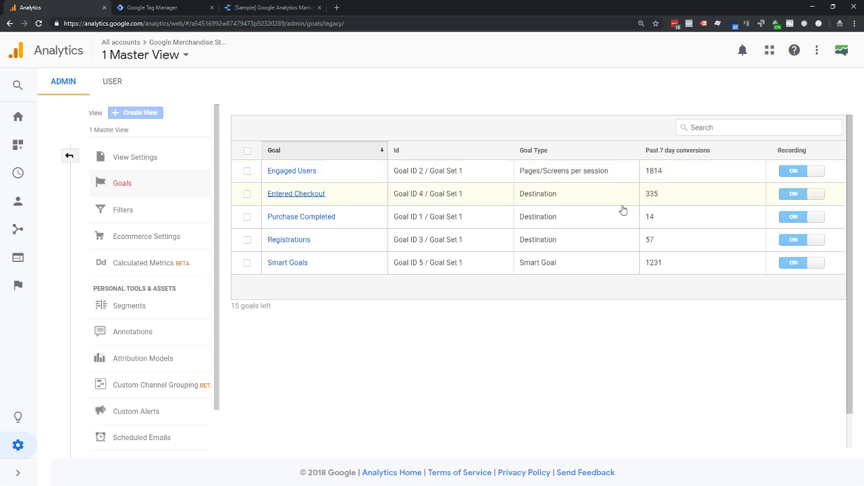
pyautogui.click(144, 237)
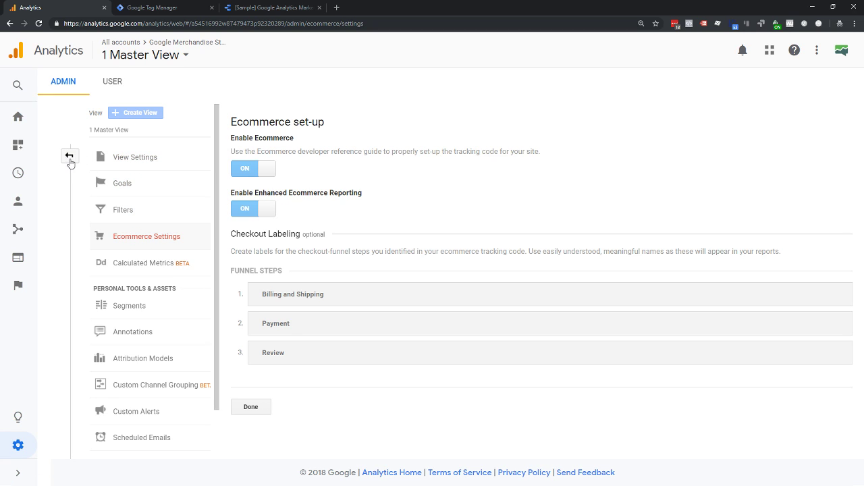
# Step: Review the view settings of 1 Master View, from the basic settings to site search tracking
pyautogui.click(116, 160)
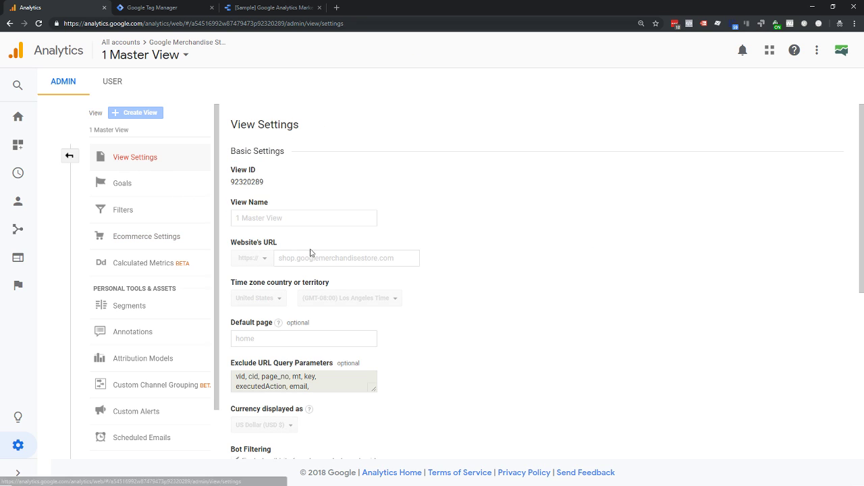
pyautogui.scroll(-3, 308, 248)
pyautogui.moveTo(236, 153); pyautogui.dragTo(260, 152)
pyautogui.scroll(-1, 295, 163)
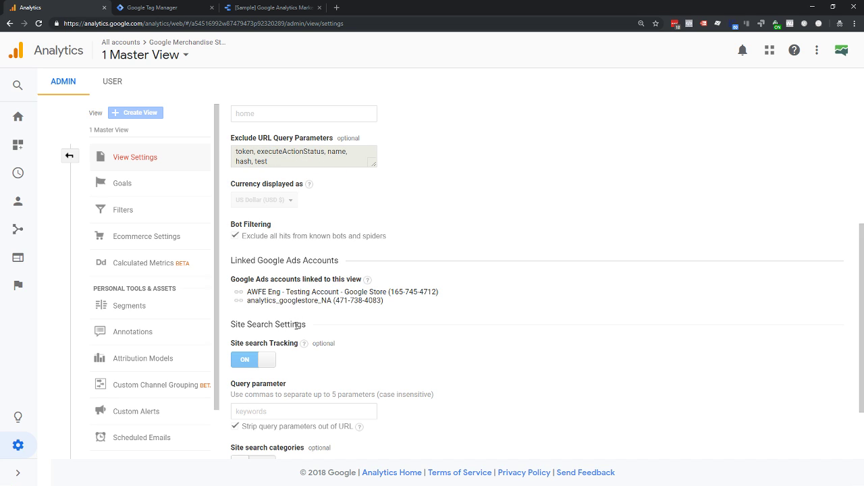
pyautogui.scroll(-2, 297, 327)
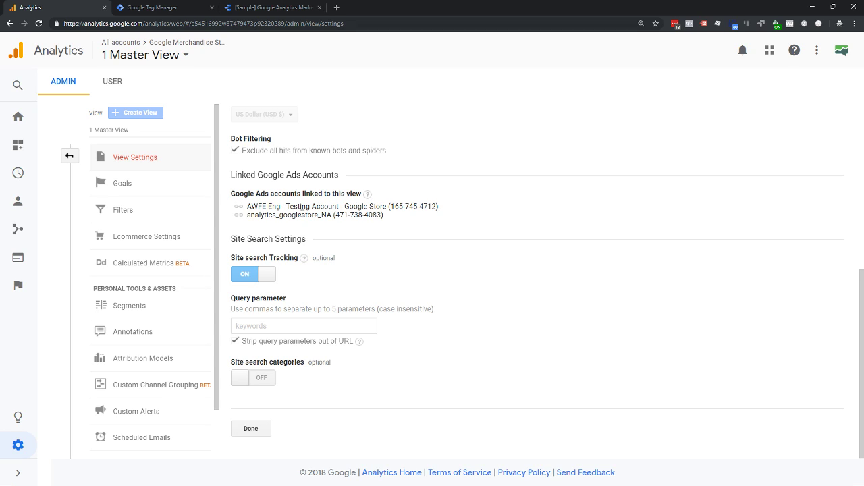
pyautogui.scroll(1, 306, 214)
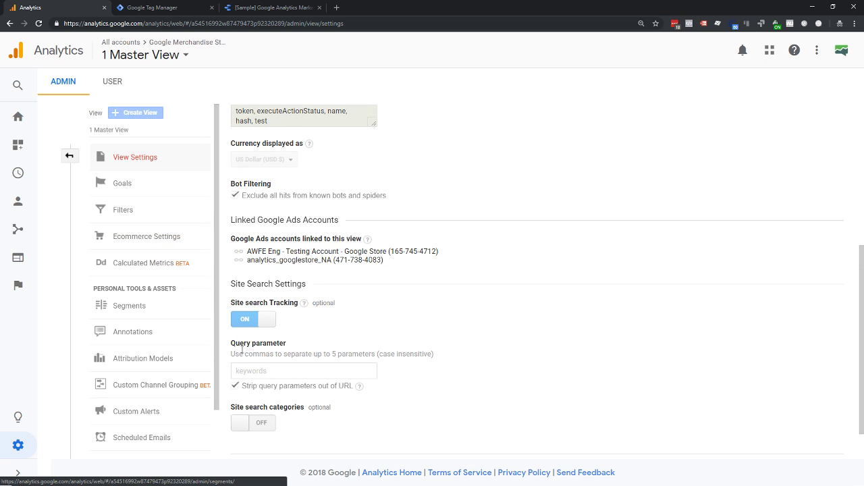
# Step: Show the Google Merchandise Store property's referral exclusion list from its tracking information
pyautogui.click(68, 157)
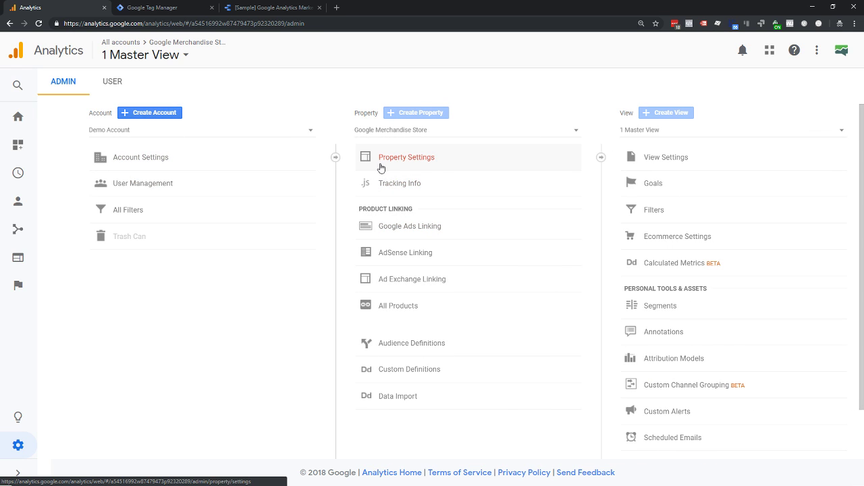
pyautogui.click(387, 190)
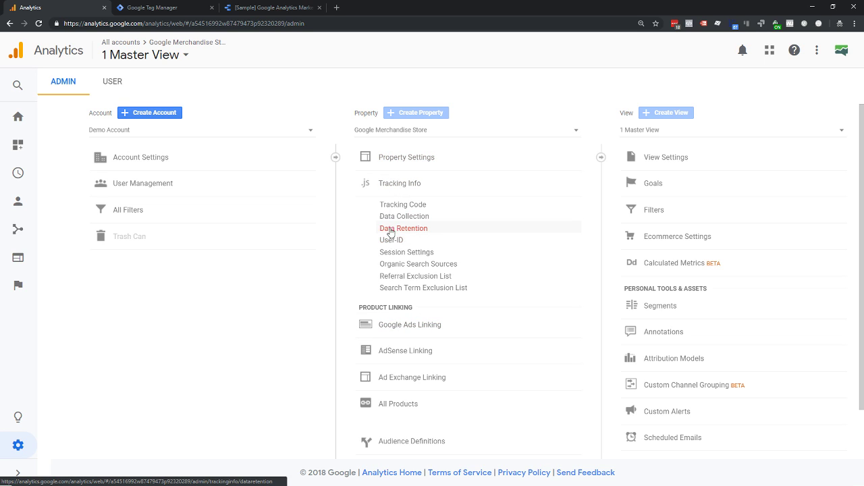
pyautogui.click(381, 277)
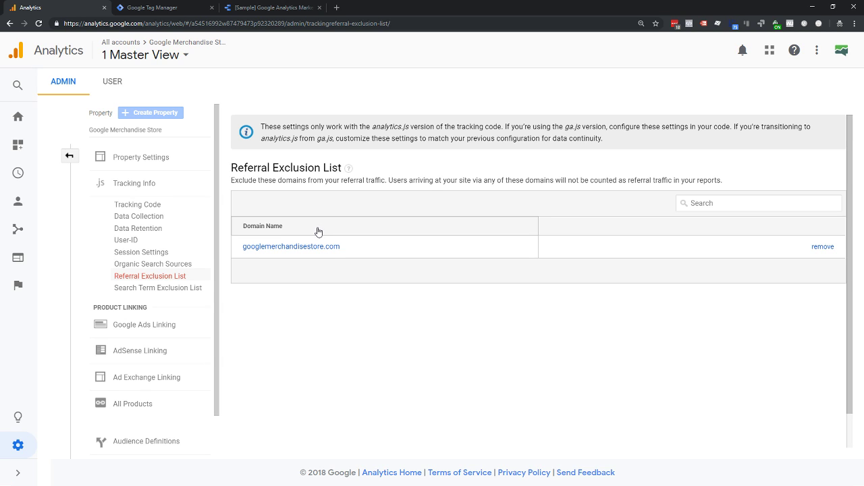
# Step: Examine the property's linked and unlinked products under All Products, and return to the administration overview
pyautogui.click(128, 415)
pyautogui.scroll(-1, 398, 272)
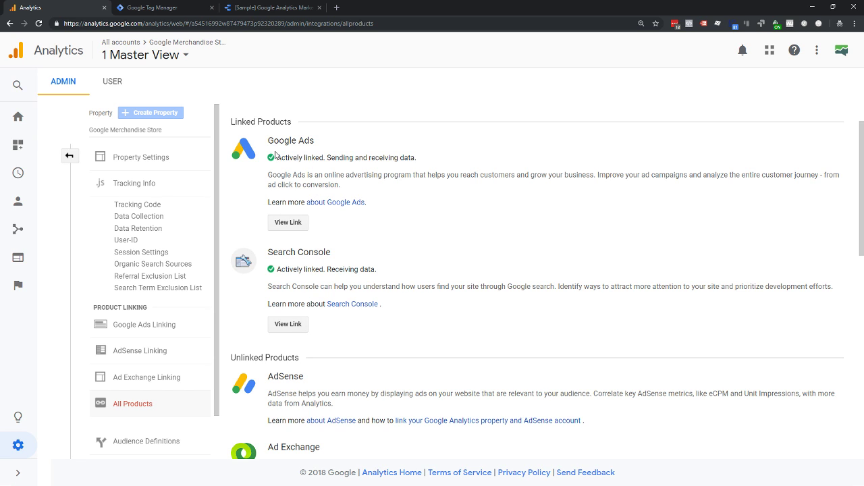
pyautogui.scroll(-7, 337, 304)
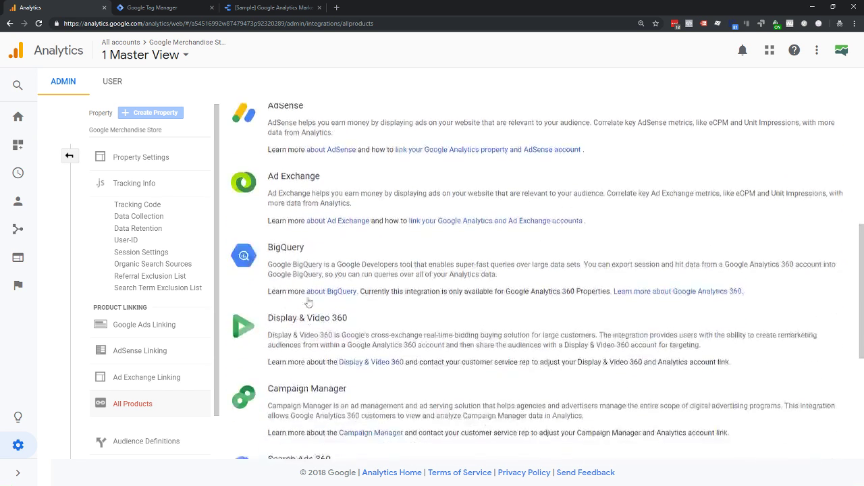
pyautogui.scroll(8, 306, 381)
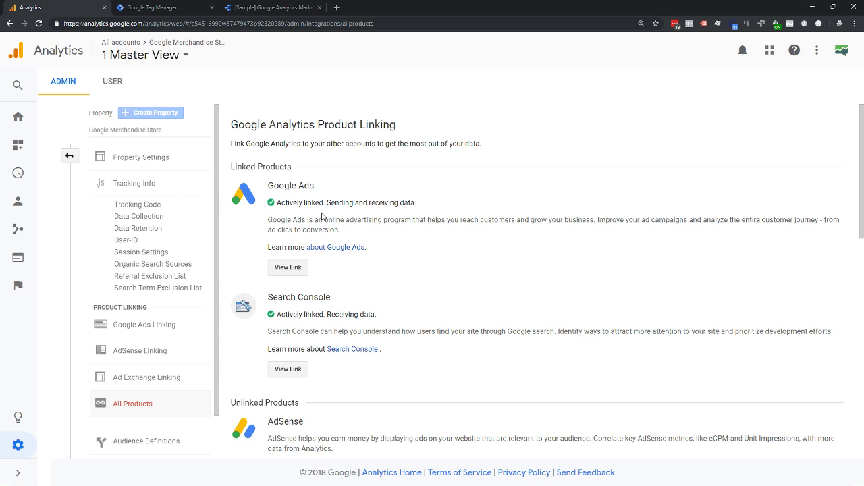
pyautogui.click(70, 156)
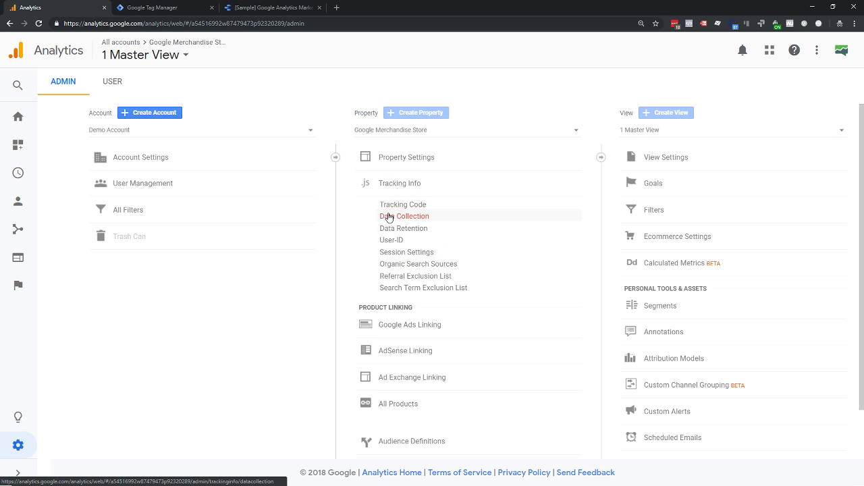
# Step: Open the ecommerce Product Performance report, look over its product table and bring up the secondary dimension choices
pyautogui.click(16, 290)
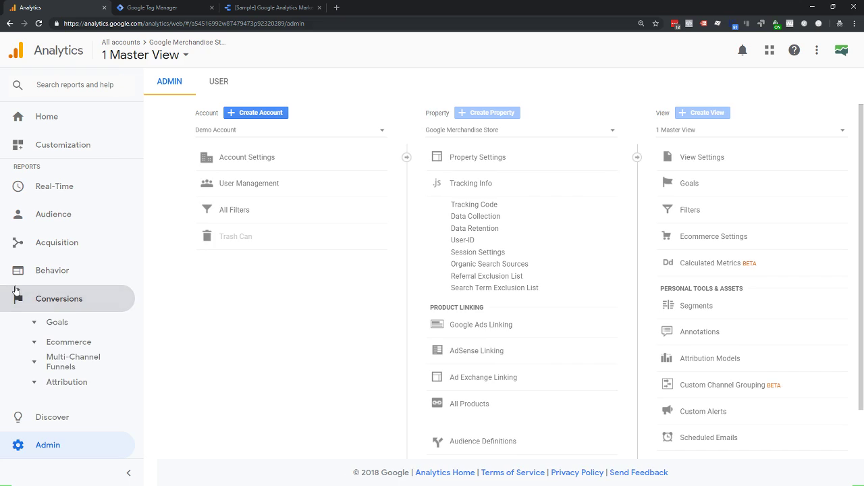
pyautogui.click(47, 343)
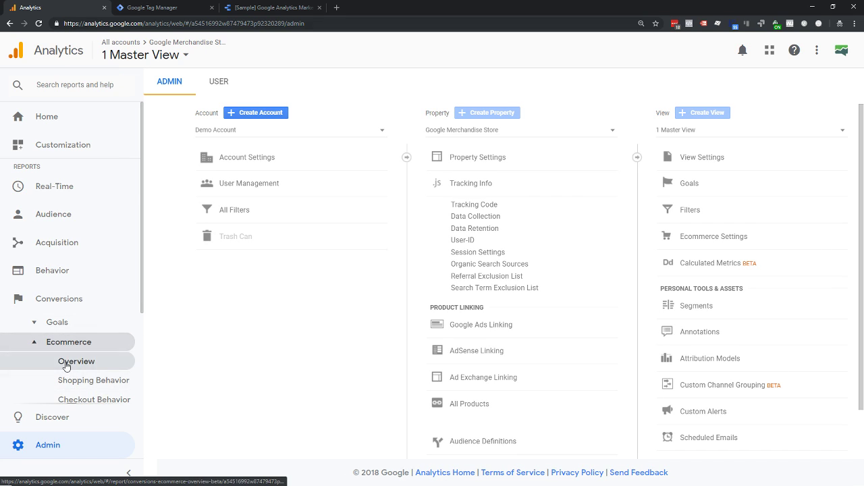
pyautogui.click(66, 363)
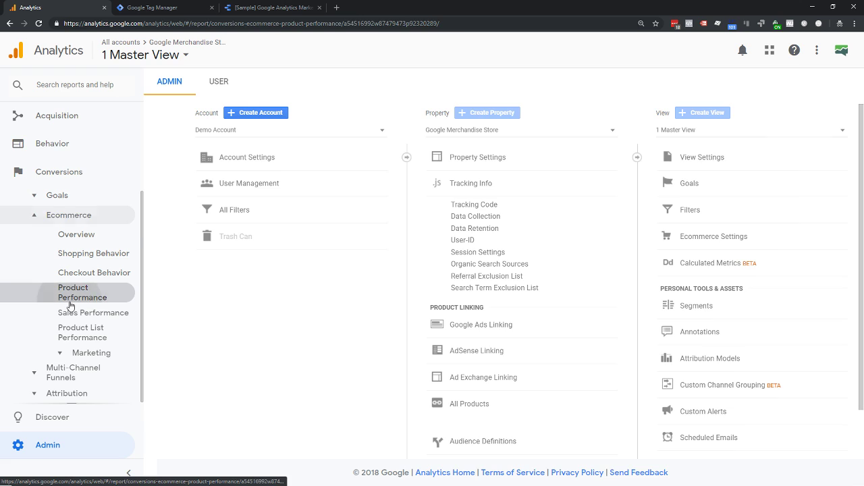
pyautogui.click(69, 303)
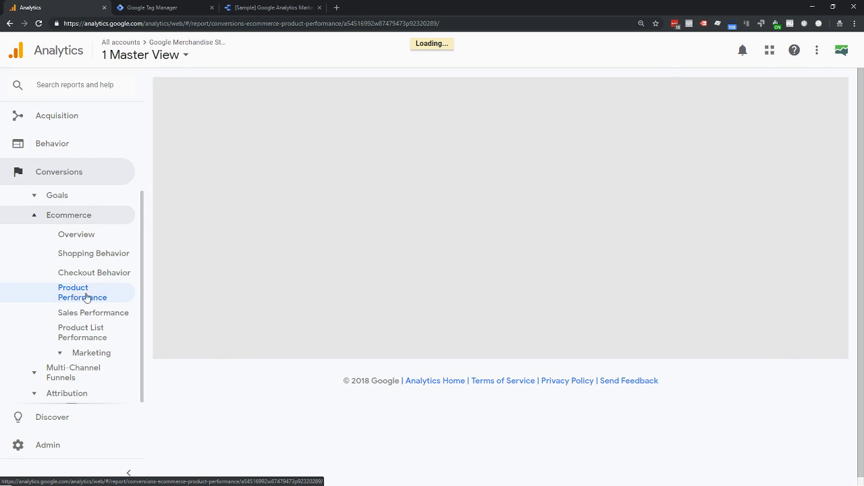
pyautogui.scroll(-3, 207, 322)
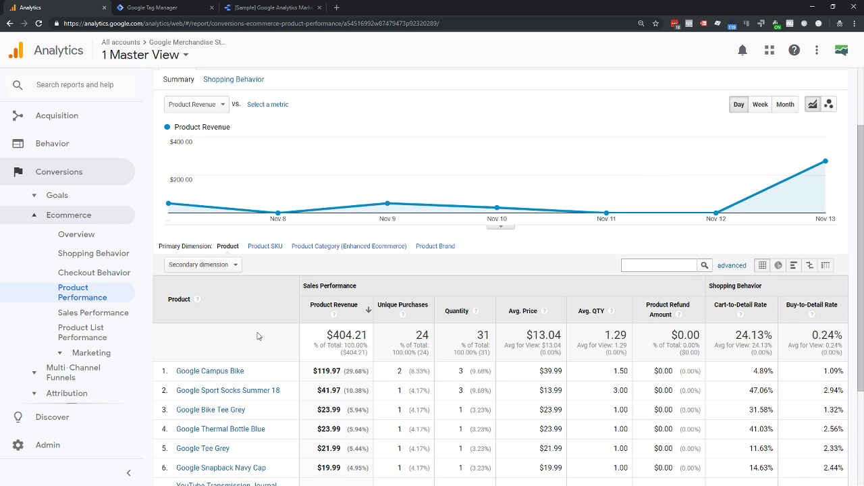
pyautogui.scroll(-3, 257, 336)
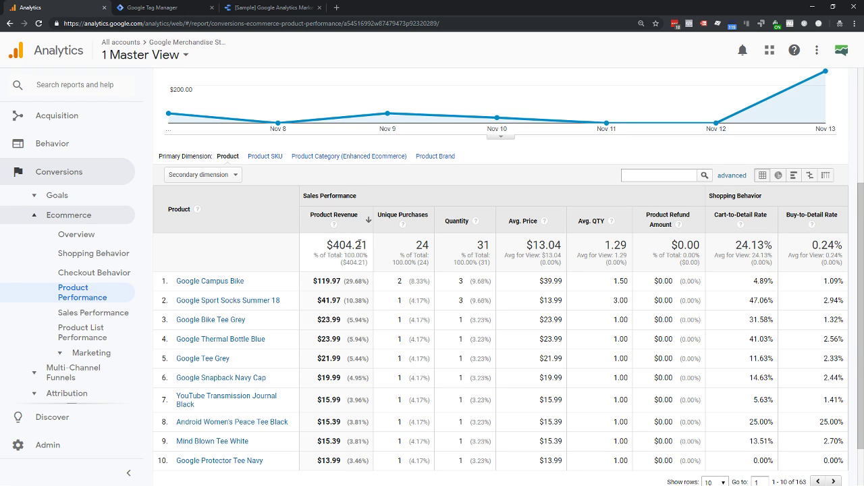
pyautogui.scroll(2, 361, 244)
pyautogui.click(217, 222)
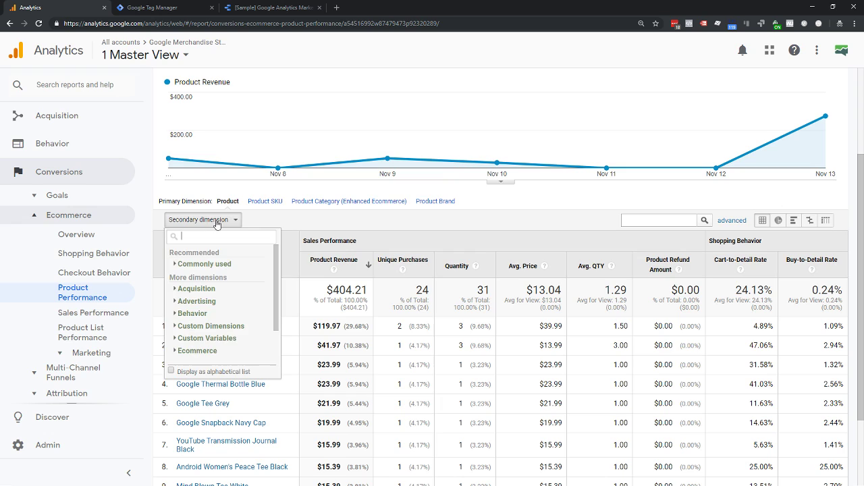
pyautogui.write('land')
pyautogui.press('BackSpace')
pyautogui.press('BackSpace')
pyautogui.press('BackSpace')
pyautogui.press('BackSpace')
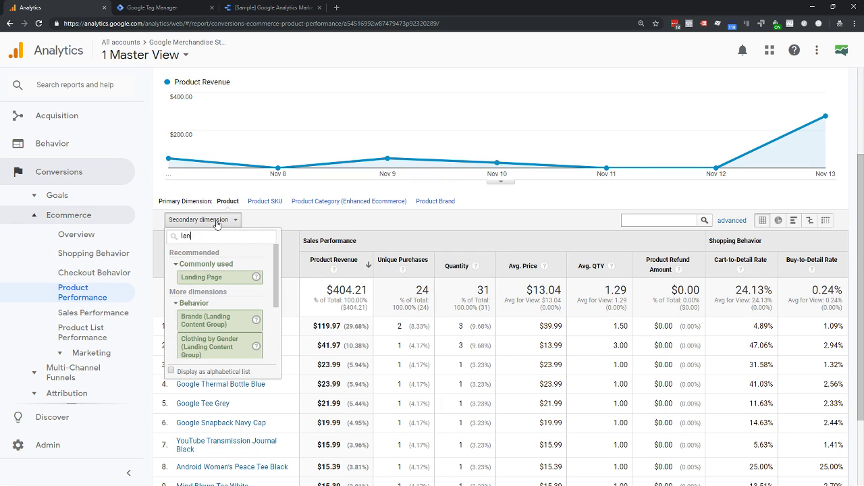
# Step: Find the source dimensions and add Source / Medium as the product table's secondary dimension
pyautogui.write('source')
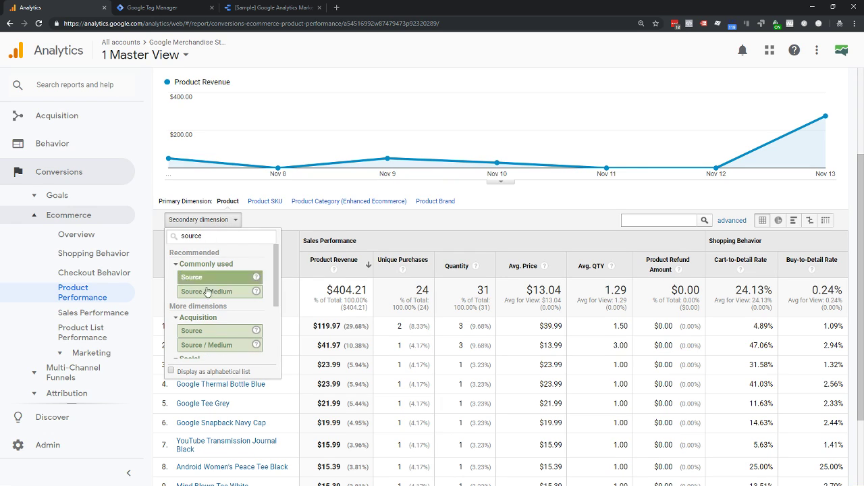
pyautogui.click(205, 291)
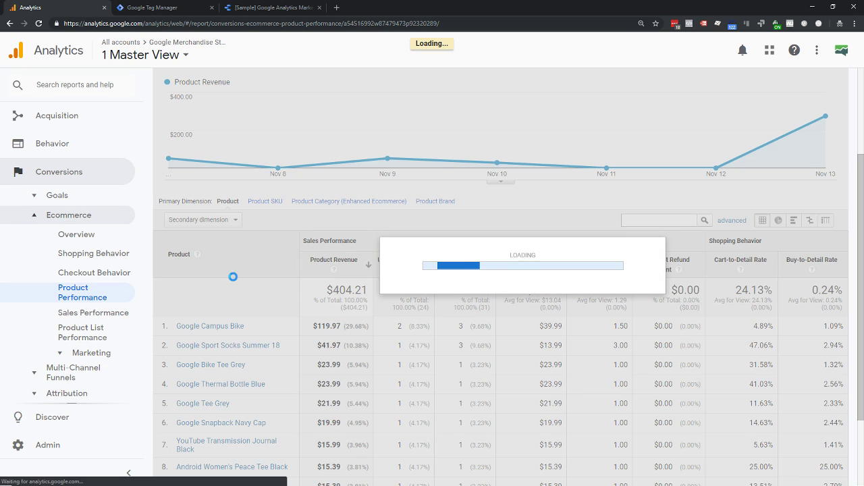
pyautogui.scroll(-1, 347, 292)
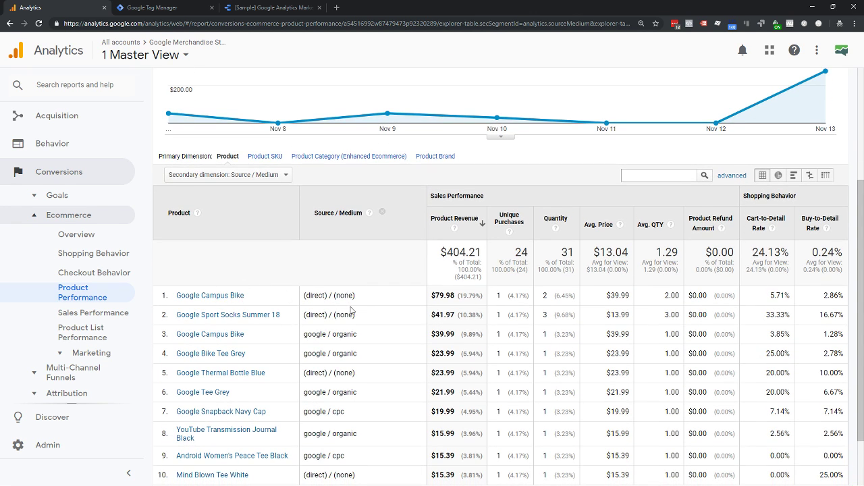
# Step: Sort the product table by Source / Medium and show more rows per page
pyautogui.click(338, 214)
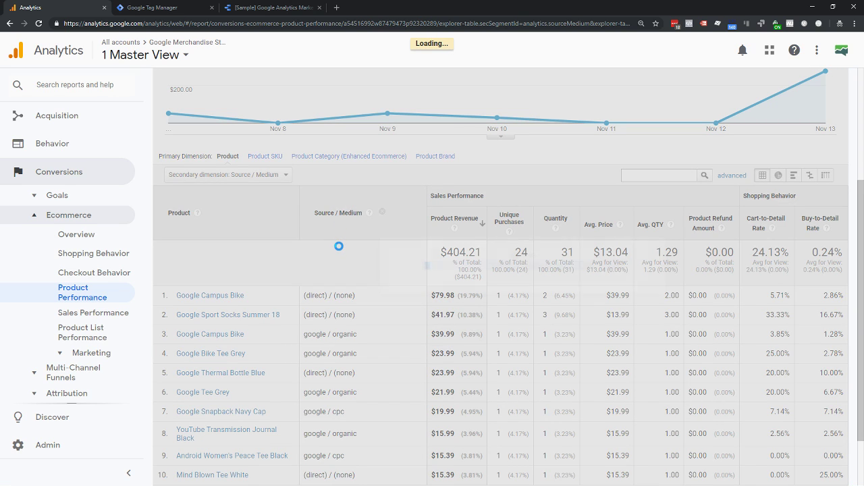
pyautogui.scroll(-2, 356, 229)
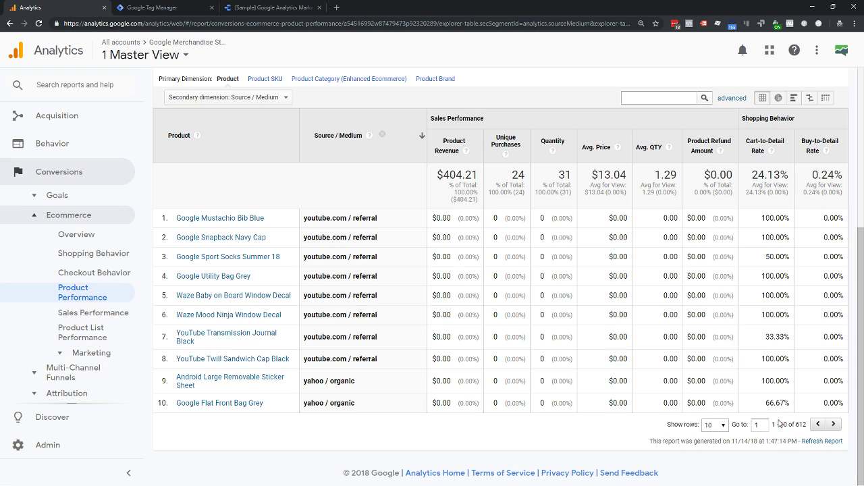
pyautogui.click(723, 425)
pyautogui.click(712, 405)
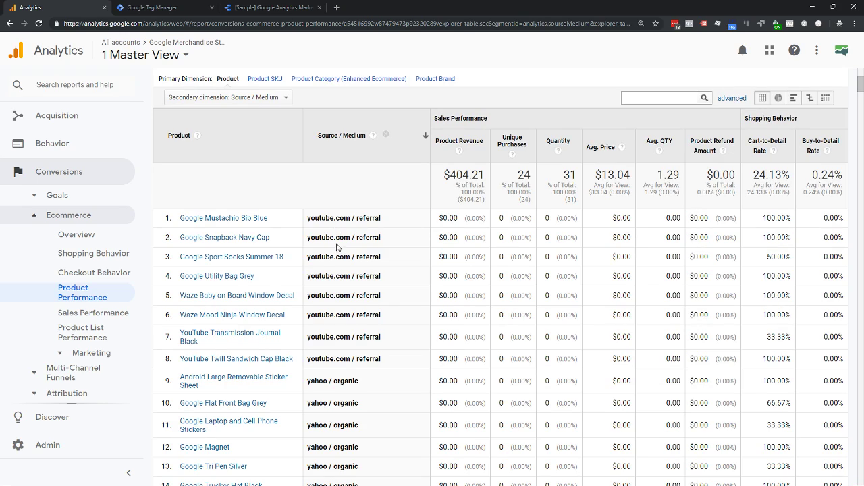
# Step: Examine the Source / Medium values down the product list as far as the Partners / affiliate rows
pyautogui.scroll(-2, 337, 246)
pyautogui.scroll(-3, 337, 244)
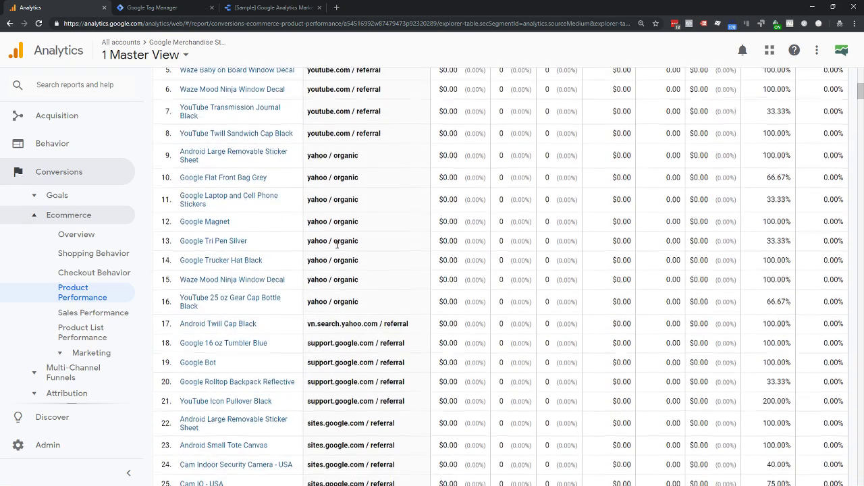
pyautogui.scroll(-10, 337, 243)
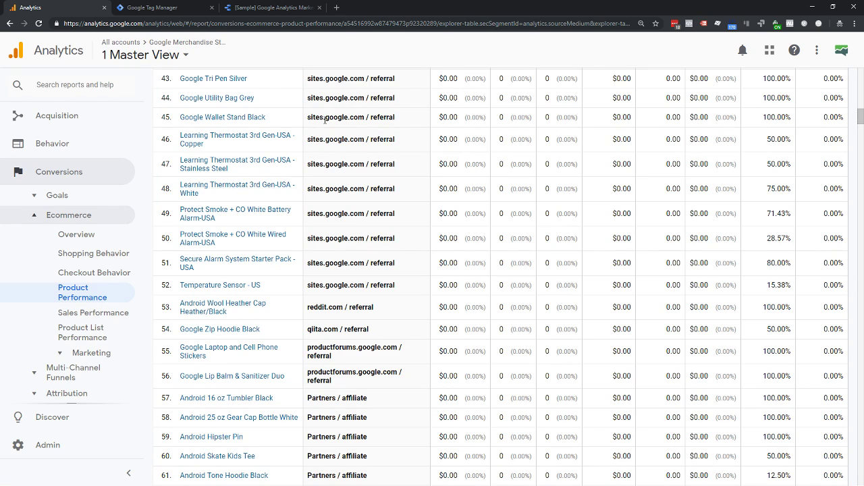
pyautogui.scroll(-3, 358, 308)
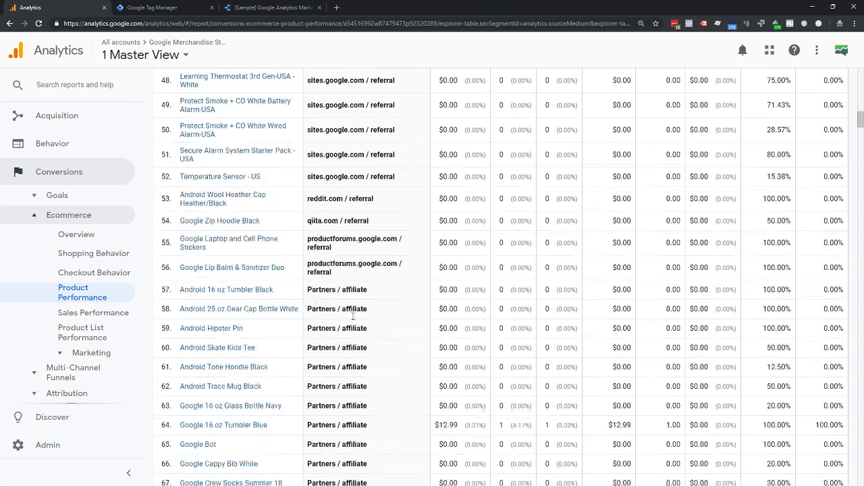
pyautogui.scroll(-1, 356, 273)
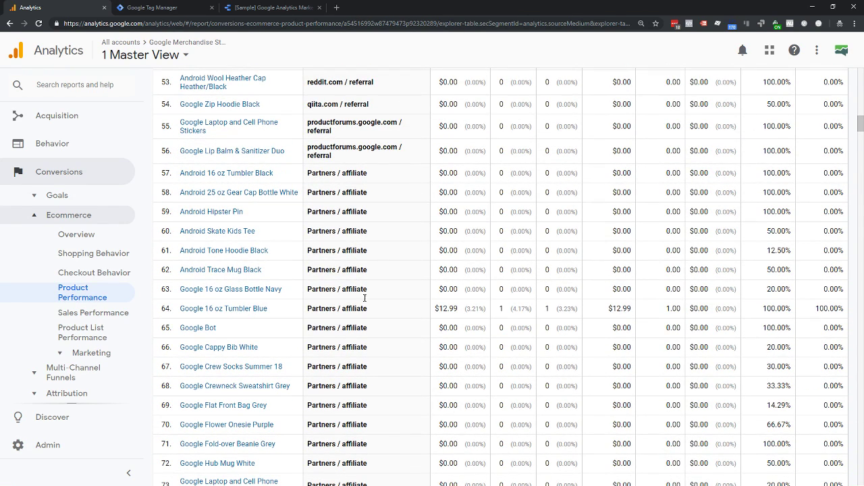
# Step: Examine the Source / Medium values down to the end of the product table, and look back over the Partners / affiliate rows
pyautogui.scroll(-3, 351, 295)
pyautogui.scroll(-10, 350, 295)
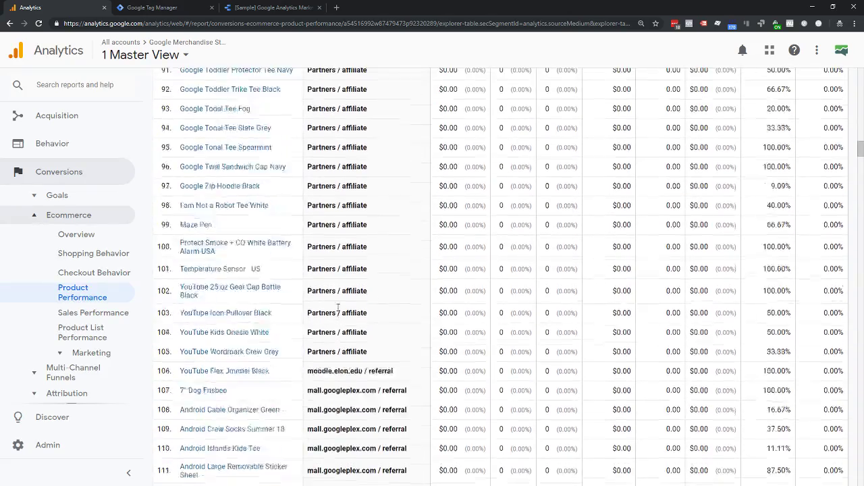
pyautogui.scroll(-12, 337, 308)
pyautogui.scroll(-10, 337, 308)
pyautogui.scroll(-11, 338, 308)
pyautogui.scroll(-4, 338, 308)
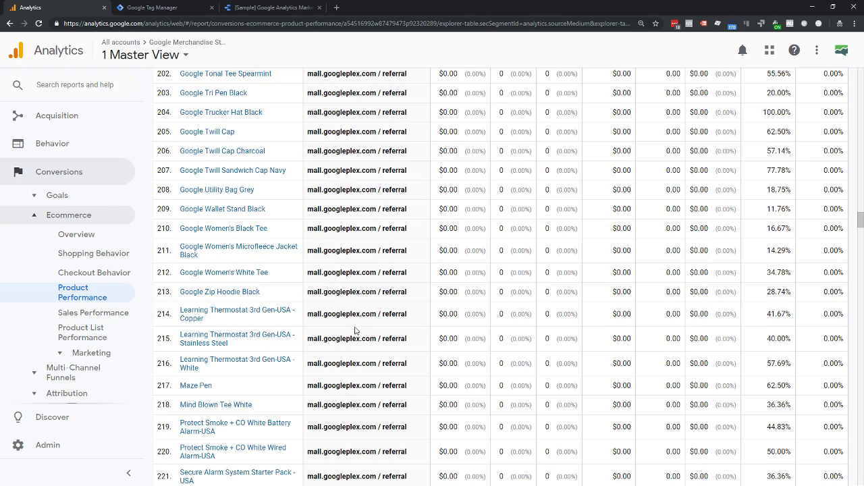
pyautogui.scroll(-5, 355, 328)
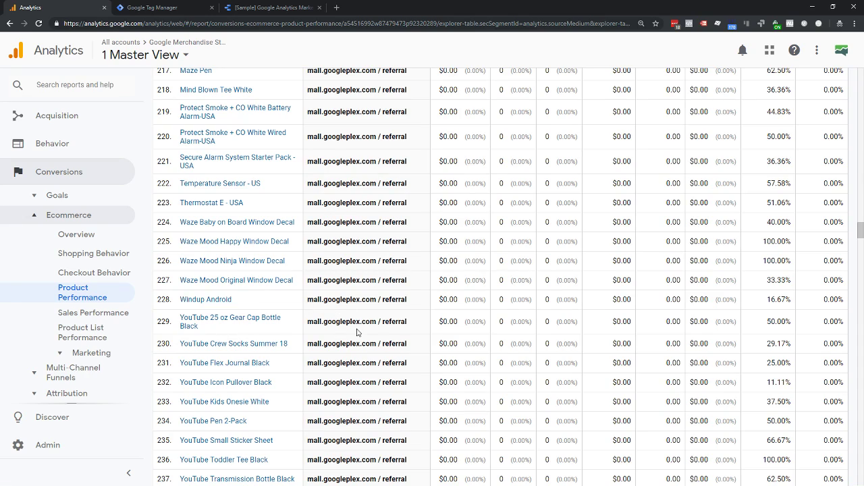
pyautogui.scroll(-10, 358, 332)
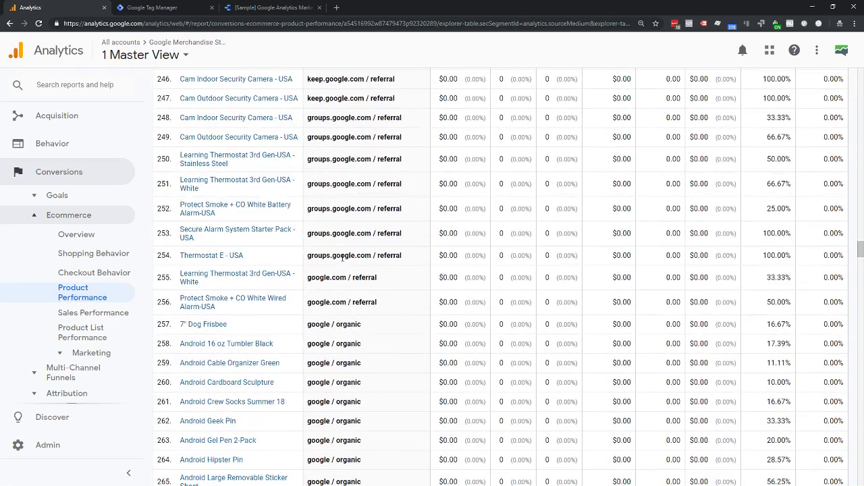
pyautogui.scroll(-9, 336, 288)
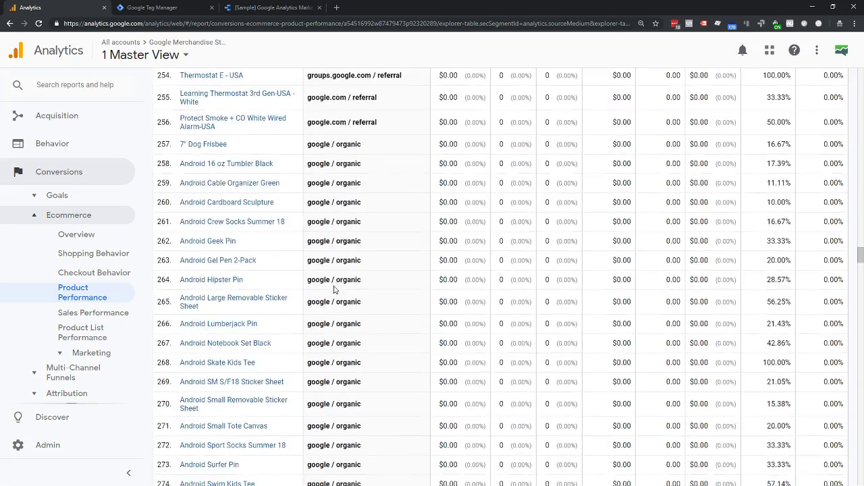
pyautogui.scroll(-10, 333, 288)
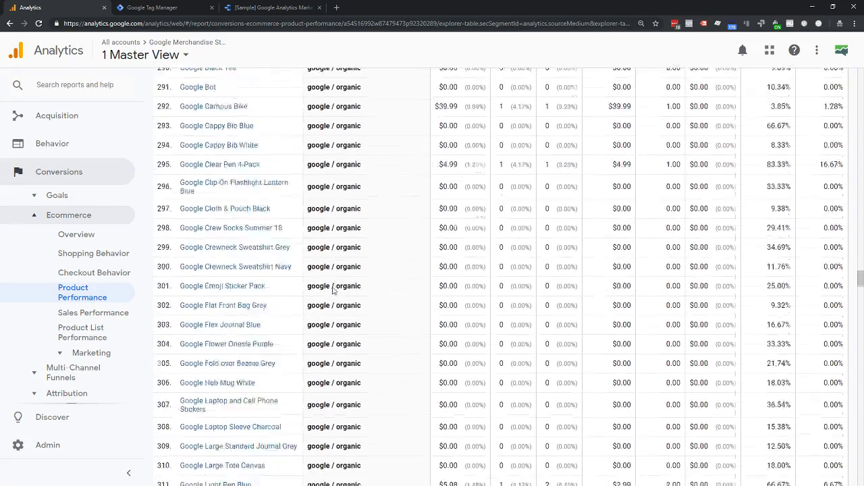
pyautogui.scroll(-20, 333, 287)
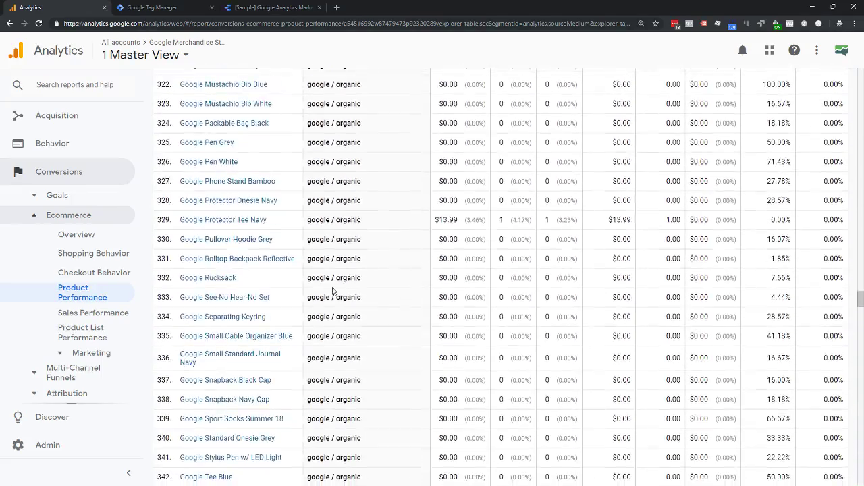
pyautogui.scroll(-5, 333, 308)
pyautogui.scroll(-6, 326, 316)
pyautogui.scroll(-15, 328, 316)
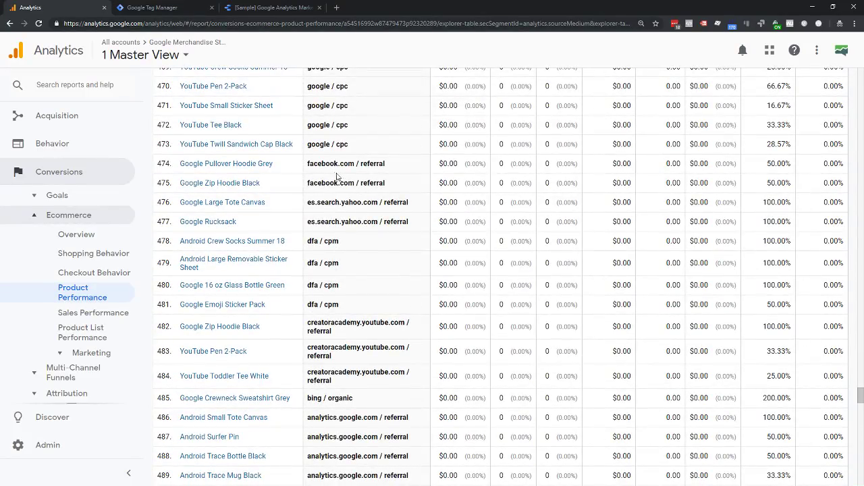
pyautogui.scroll(-13, 359, 227)
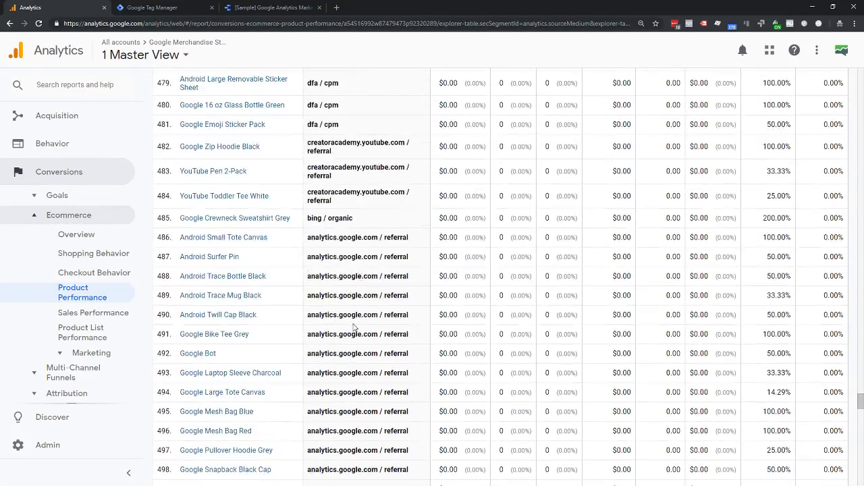
pyautogui.scroll(-18, 347, 345)
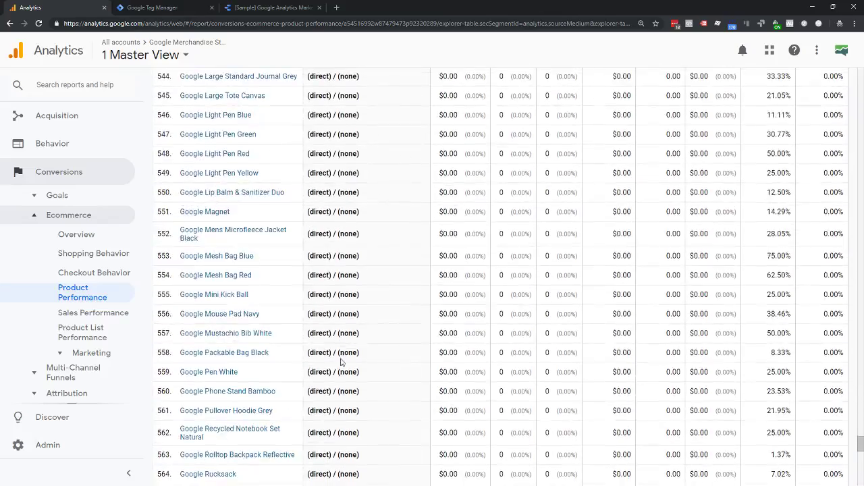
pyautogui.scroll(-6, 340, 364)
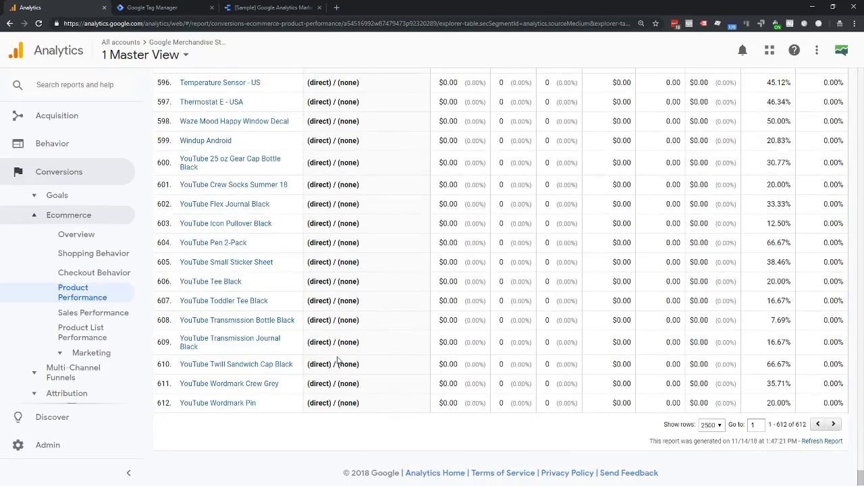
pyautogui.scroll(20, 340, 346)
pyautogui.scroll(20, 342, 329)
pyautogui.scroll(-15, 341, 351)
pyautogui.scroll(-10, 341, 368)
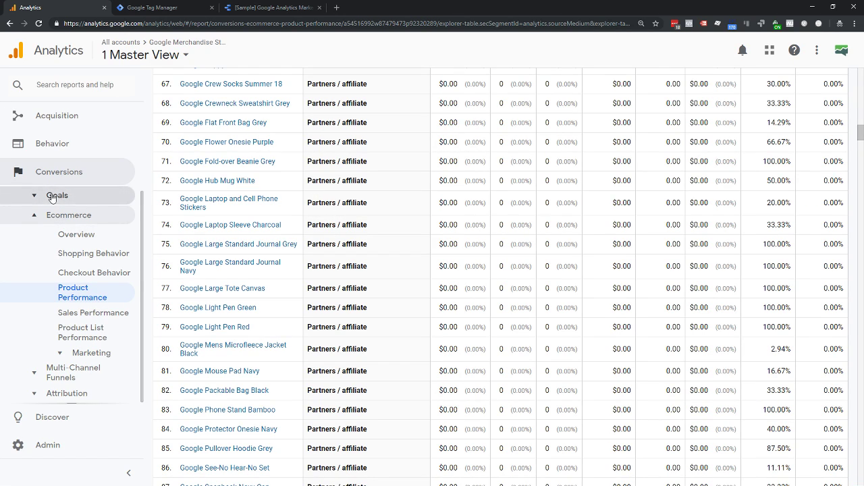
# Step: Open the All Pages report from the Behavior reports' Site Content group
pyautogui.scroll(2, 56, 201)
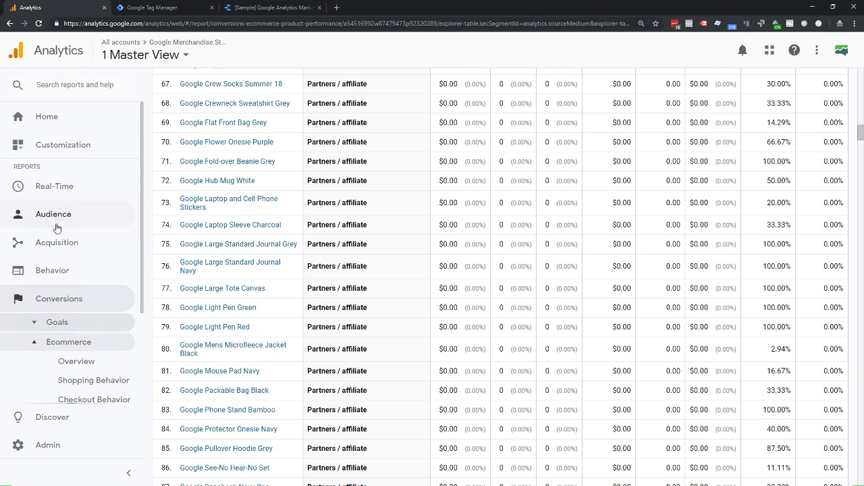
pyautogui.click(50, 271)
pyautogui.click(65, 332)
pyautogui.click(73, 352)
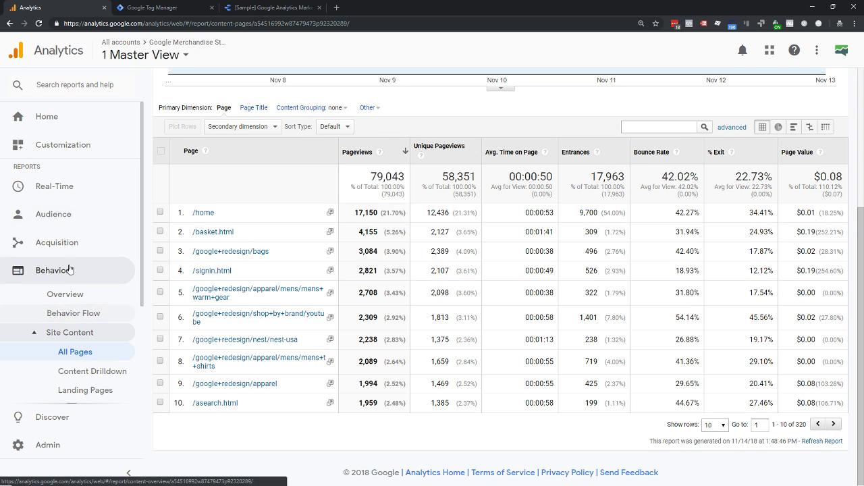
# Step: Open the Source/Medium report for all acquisition traffic and look over its table of traffic sources
pyautogui.click(42, 253)
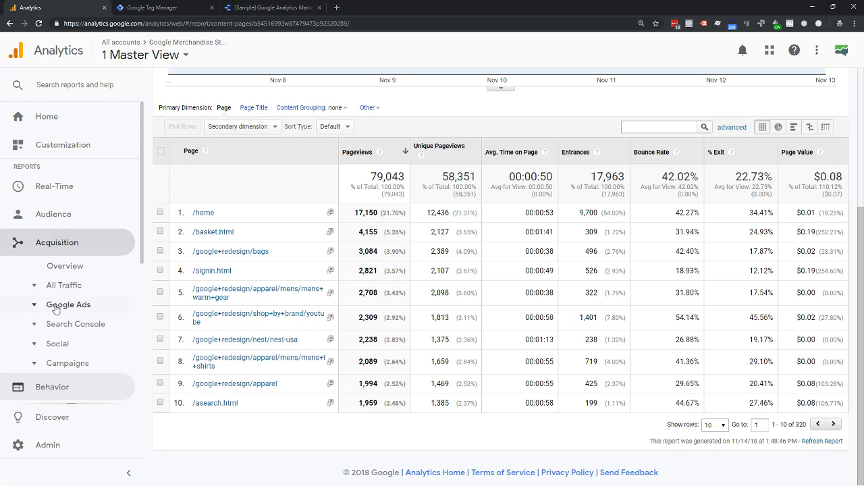
pyautogui.click(62, 283)
pyautogui.click(68, 350)
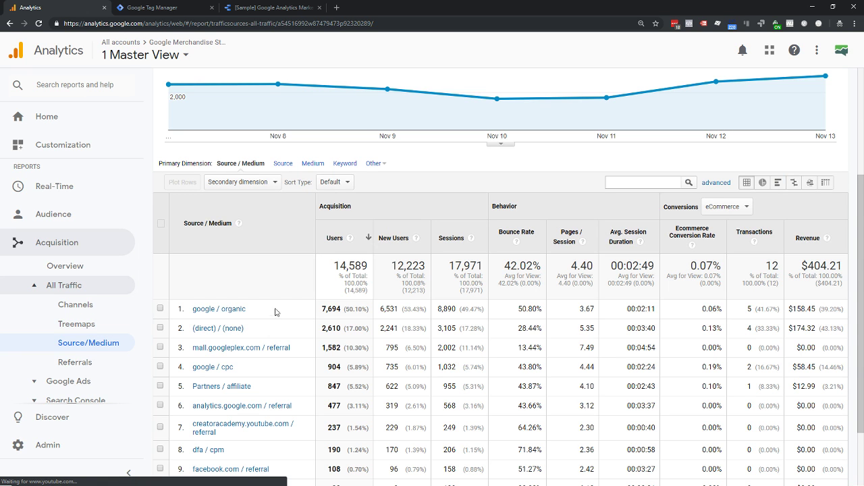
pyautogui.scroll(-3, 275, 315)
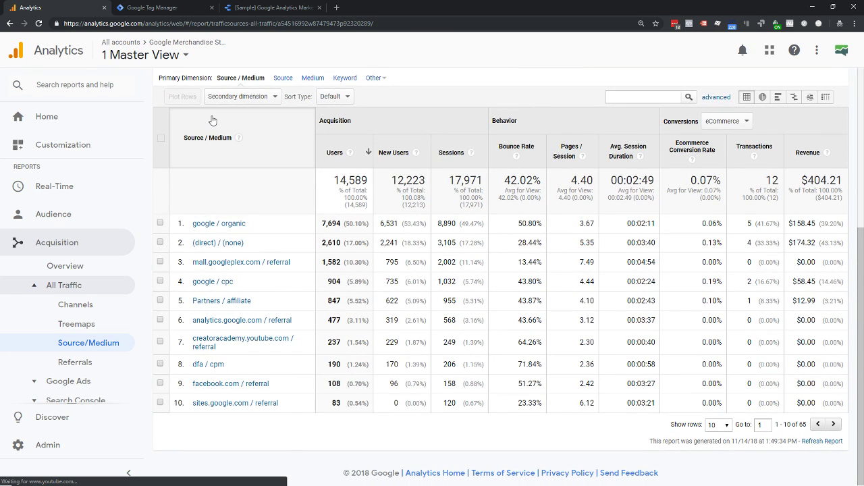
# Step: Add Ad Content as the Source / Medium table's secondary dimension and set its conversions to Goal 1: Purchase Completed
pyautogui.click(228, 100)
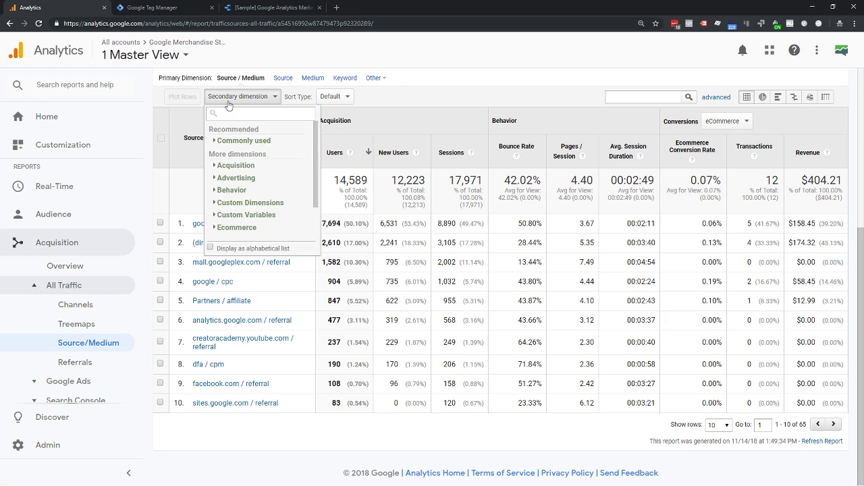
pyautogui.write('campaign')
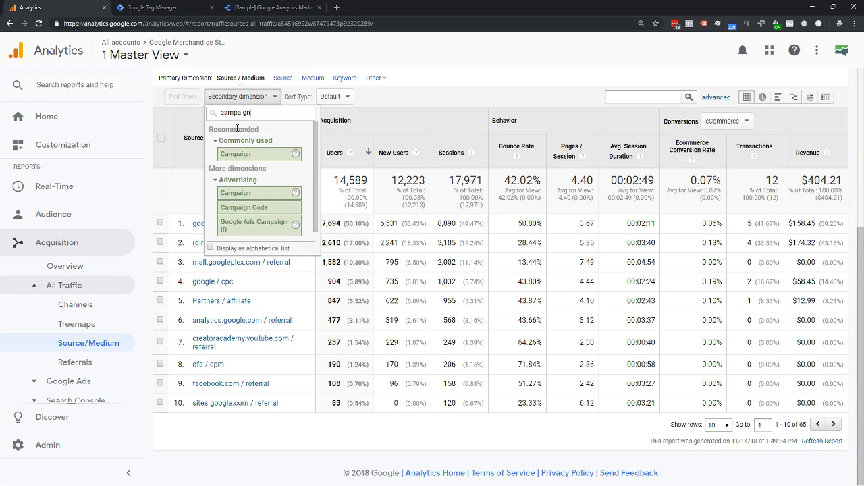
pyautogui.moveTo(259, 116); pyautogui.dragTo(173, 106)
pyautogui.write('cont')
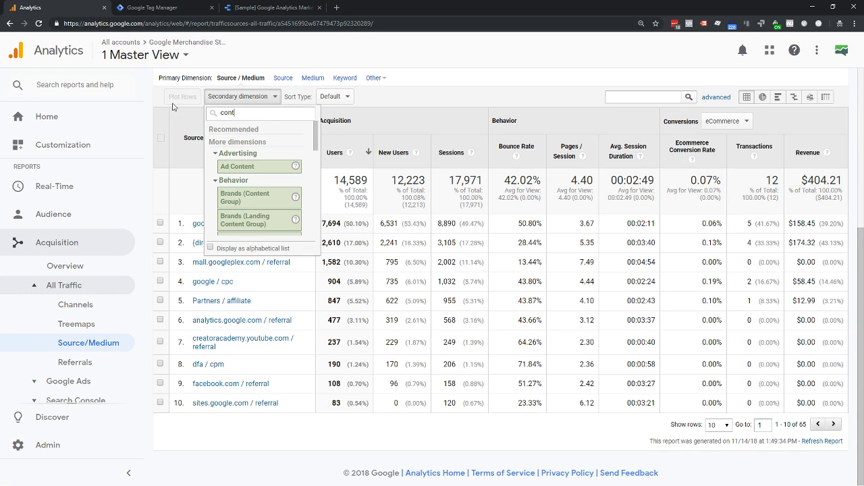
pyautogui.click(258, 168)
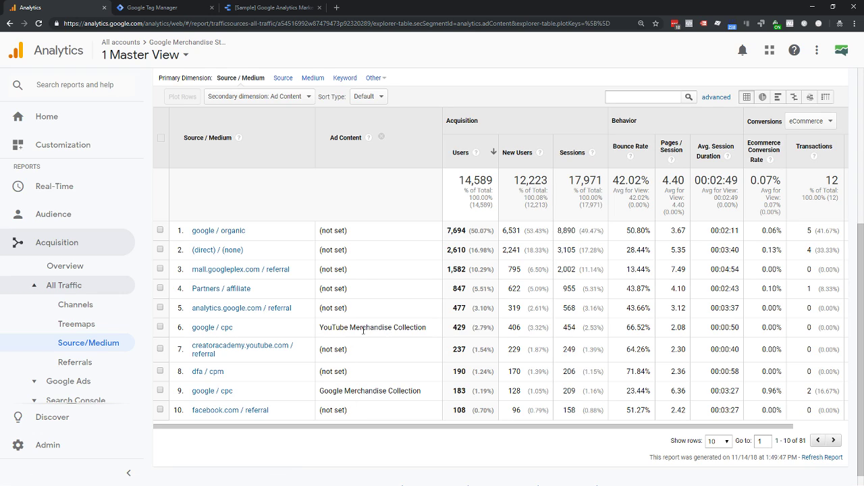
pyautogui.click(829, 122)
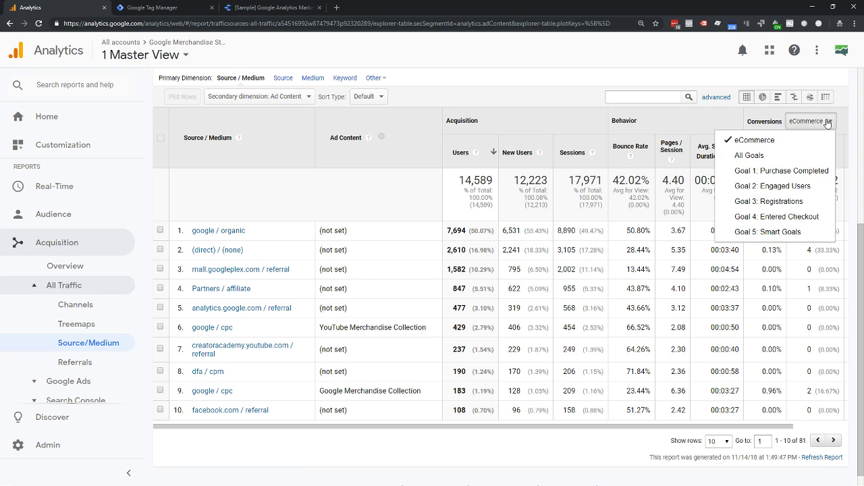
pyautogui.click(763, 172)
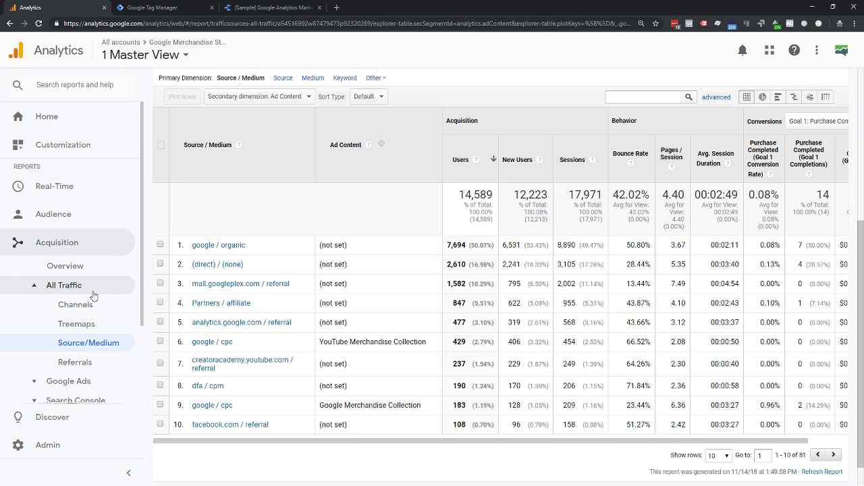
# Step: Open the All Campaigns acquisition report and look over its campaign table and users trend chart
pyautogui.scroll(-2, 67, 365)
pyautogui.click(68, 349)
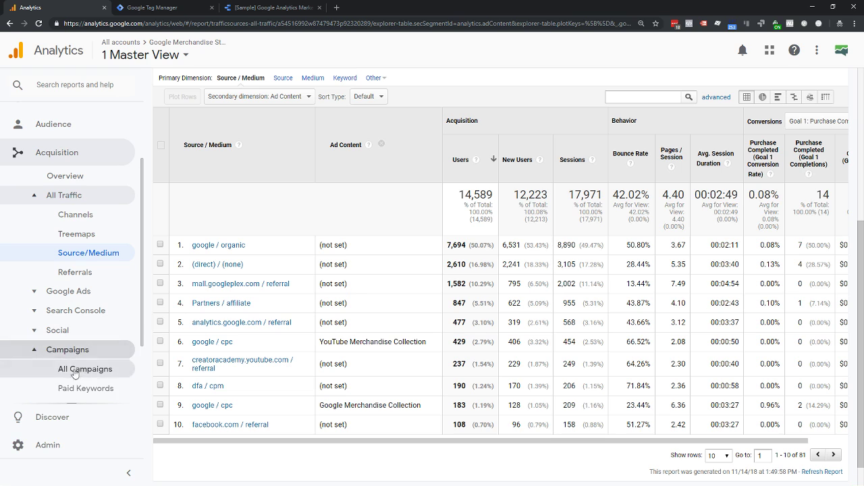
pyautogui.click(77, 373)
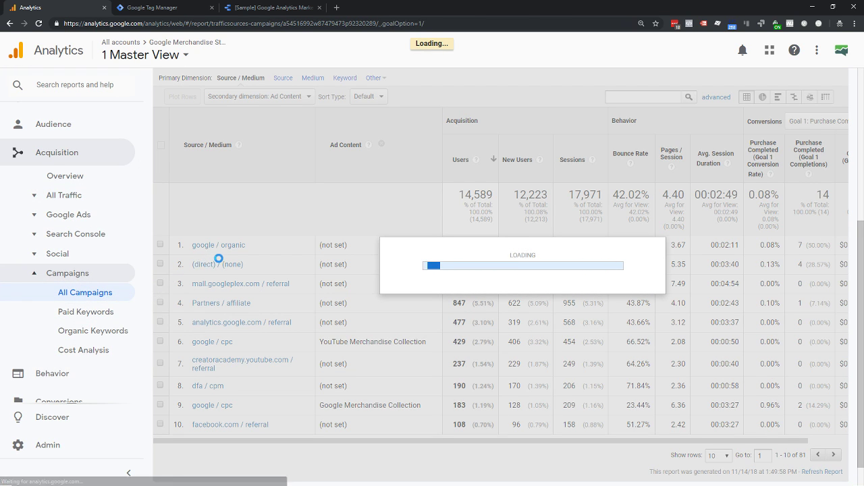
pyautogui.scroll(-1, 224, 257)
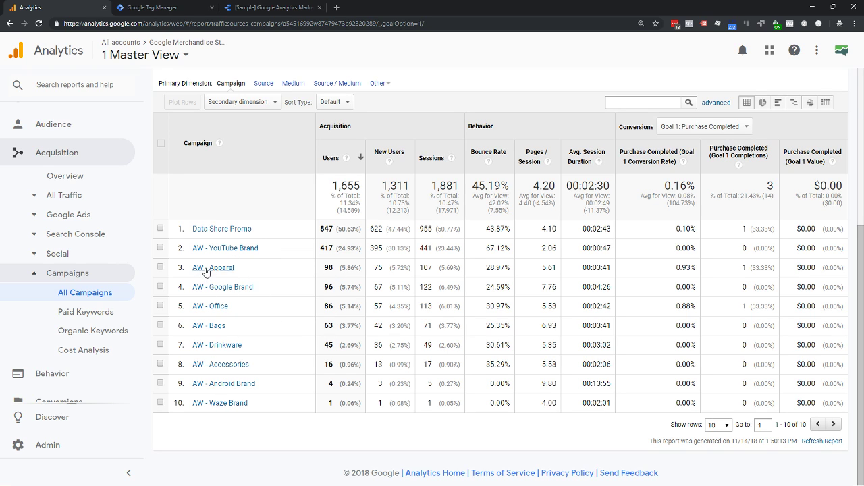
pyautogui.scroll(4, 207, 270)
pyautogui.moveTo(187, 257)
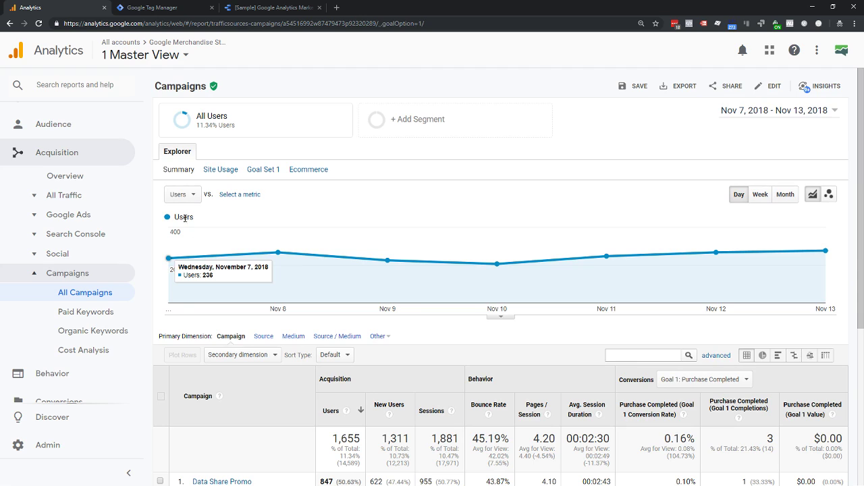
# Step: Switch to Google Tag Manager, change to the MeasurementMarketing.io - 2018 container and open its list of tags
pyautogui.click(151, 10)
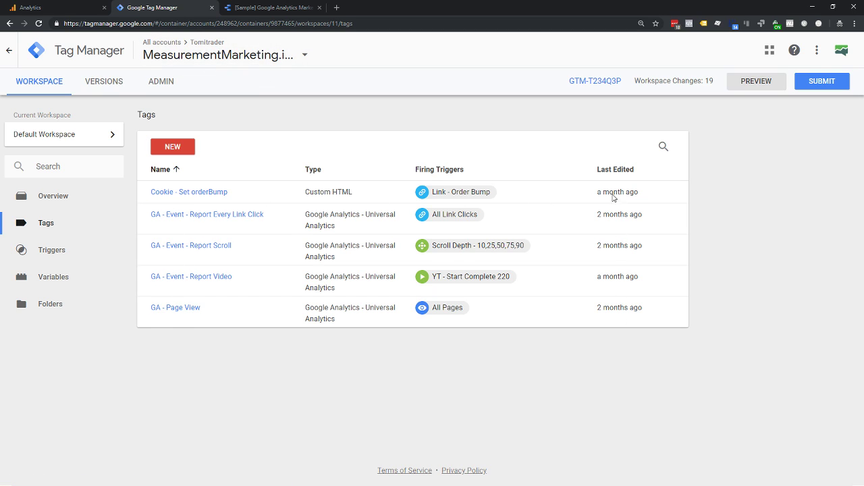
pyautogui.click(178, 59)
pyautogui.click(200, 170)
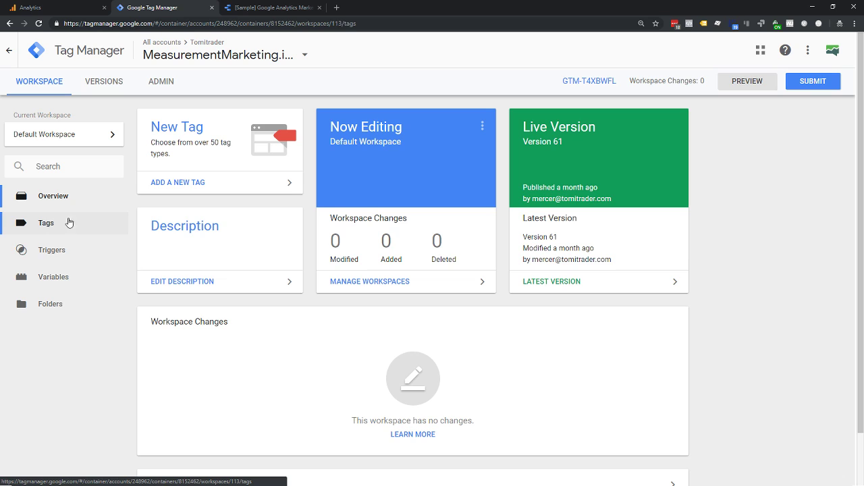
pyautogui.click(48, 223)
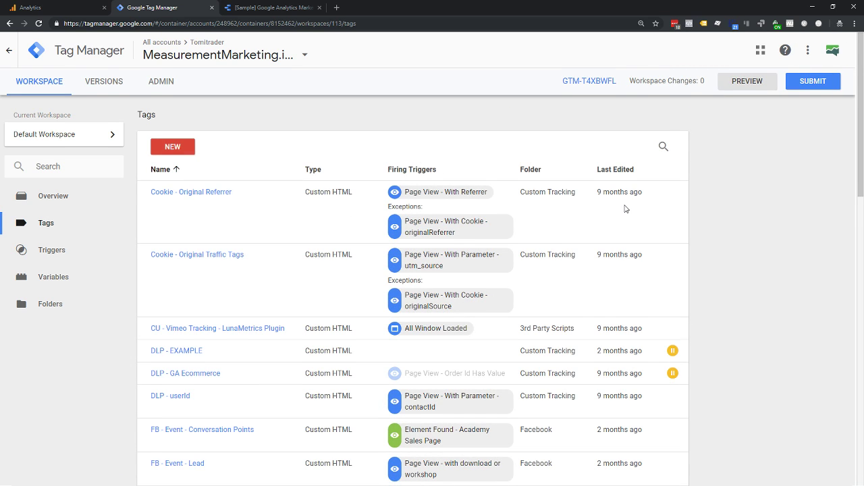
# Step: Sort the container's tags by Last Edited and look through the whole tag list
pyautogui.scroll(-3, 625, 209)
pyautogui.scroll(3, 619, 161)
pyautogui.click(613, 170)
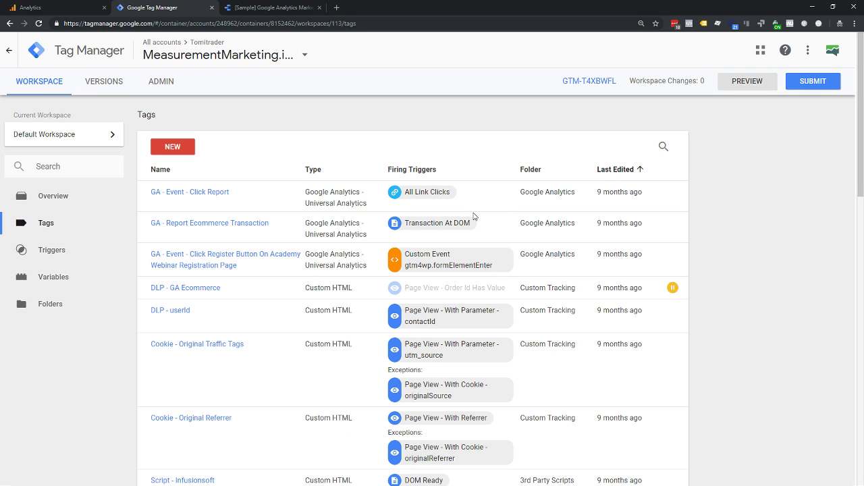
pyautogui.scroll(-15, 473, 216)
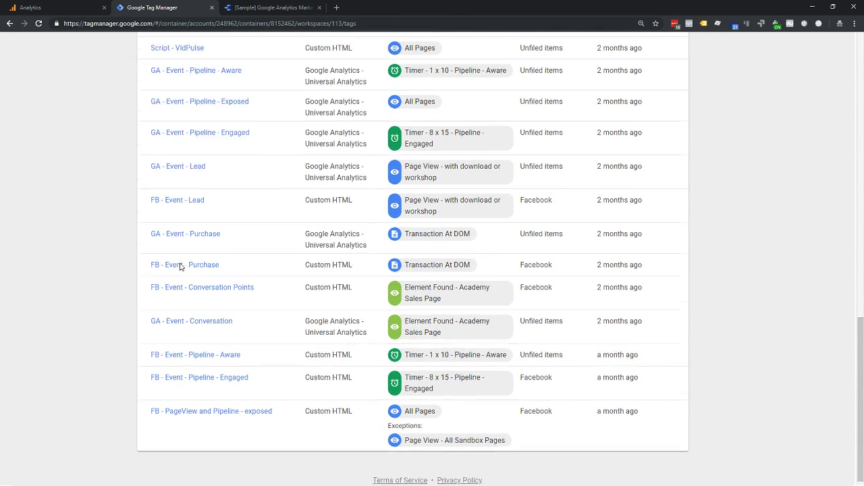
pyautogui.scroll(20, 180, 267)
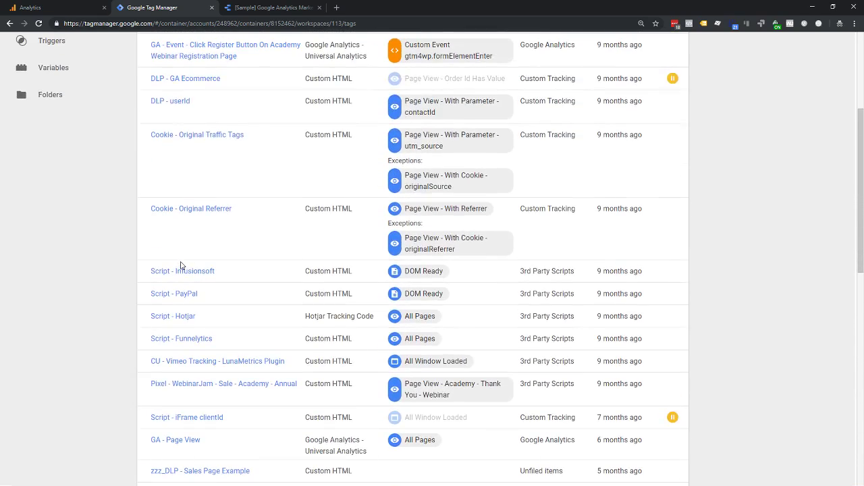
pyautogui.scroll(3, 184, 287)
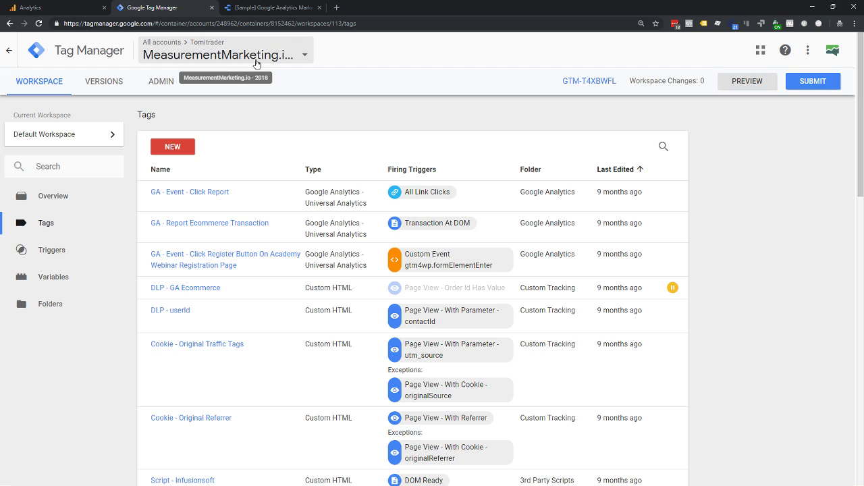
# Step: Switch to the [Sample] Google Analytics Marketing Website report in Data Studio
pyautogui.click(238, 8)
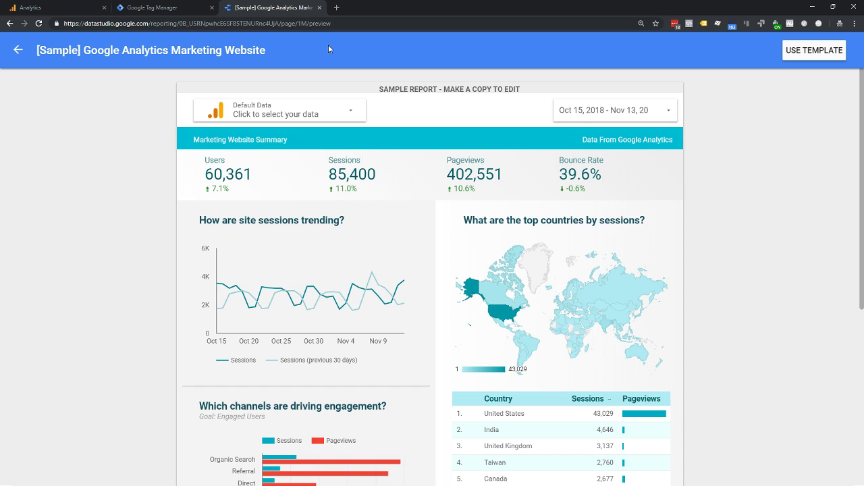
# Step: Examine the sample report's summary metrics, sessions trend, country map and table, and channel engagement chart
pyautogui.scroll(-2, 420, 197)
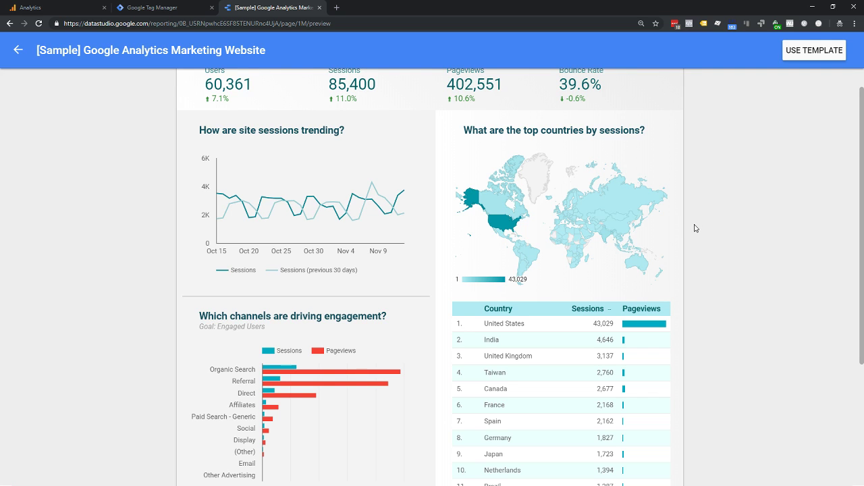
pyautogui.scroll(-1, 695, 229)
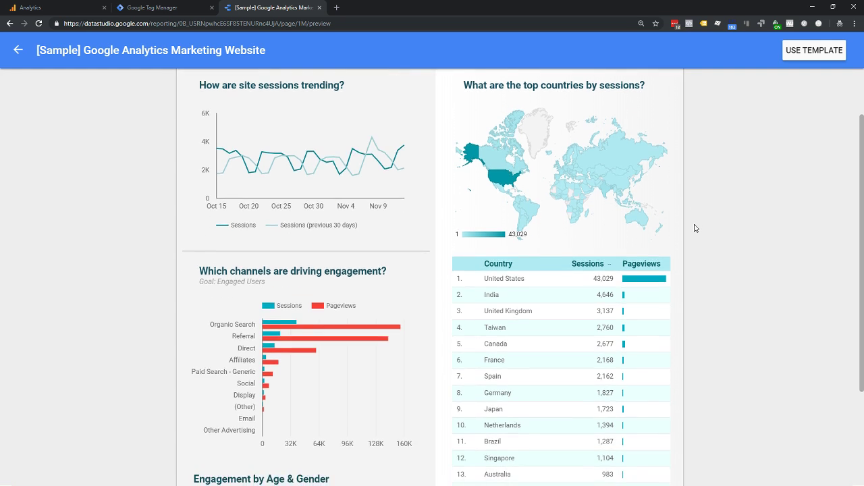
pyautogui.scroll(3, 695, 229)
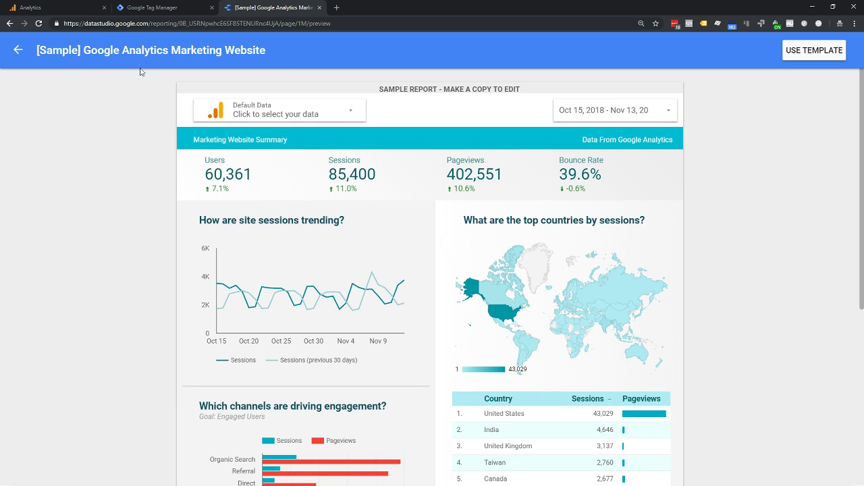
pyautogui.scroll(-1, 144, 153)
pyautogui.scroll(2, 144, 152)
pyautogui.scroll(-1, 145, 149)
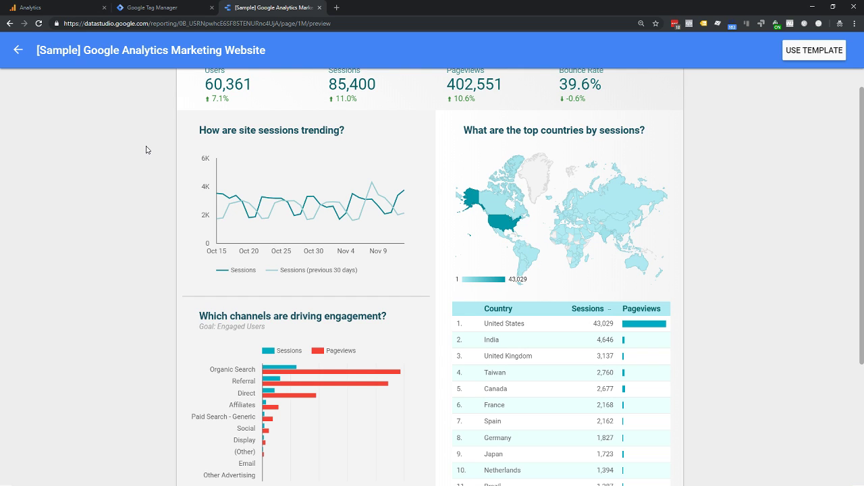
pyautogui.scroll(1, 148, 149)
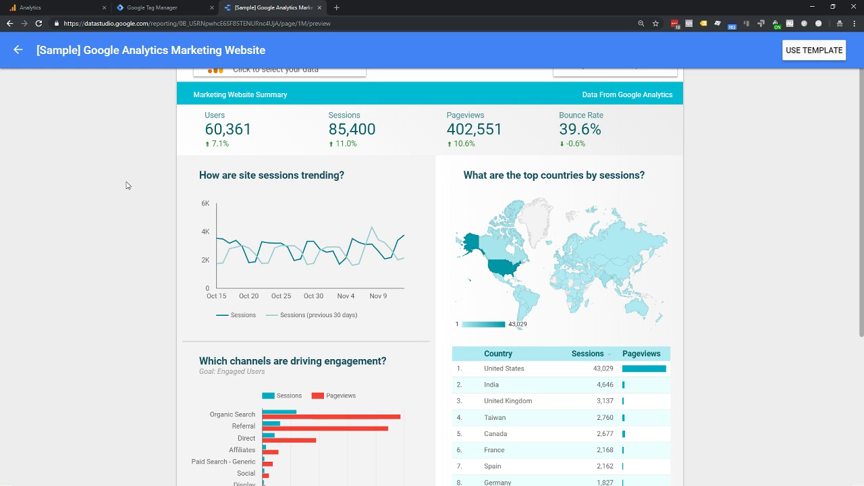
pyautogui.scroll(-1, 202, 203)
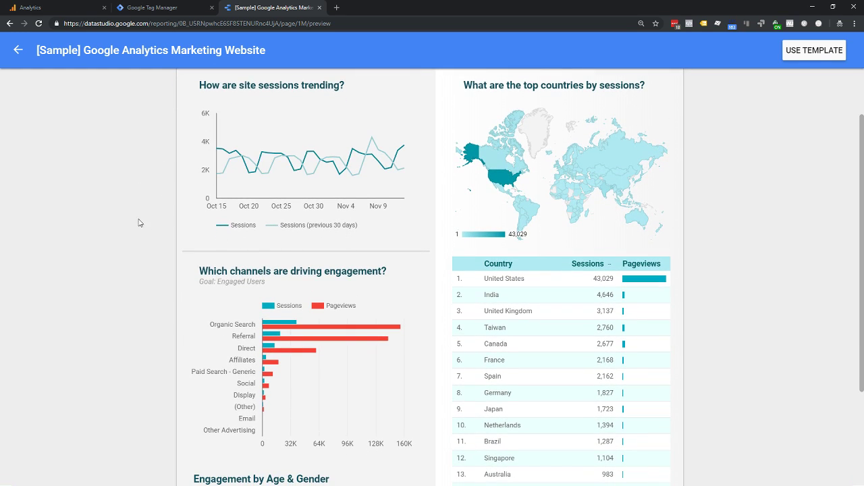
pyautogui.scroll(3, 301, 178)
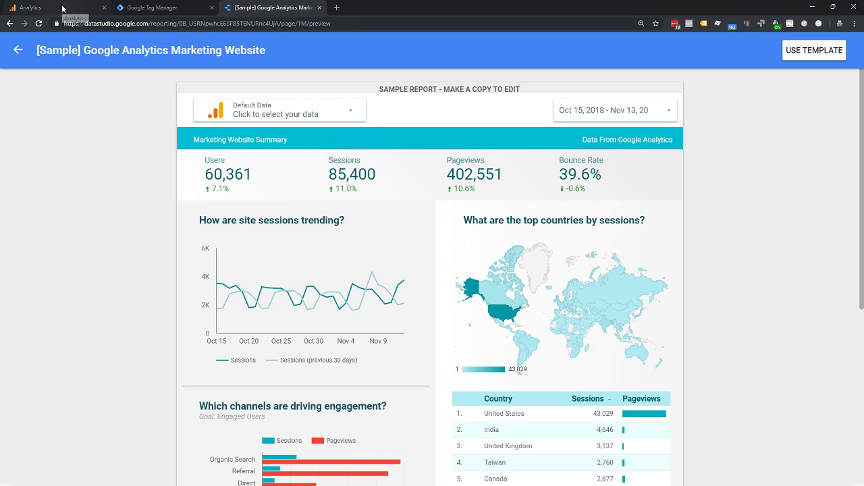
# Step: Switch to Google Analytics and bring the start of the report navigation list into view
pyautogui.click(37, 9)
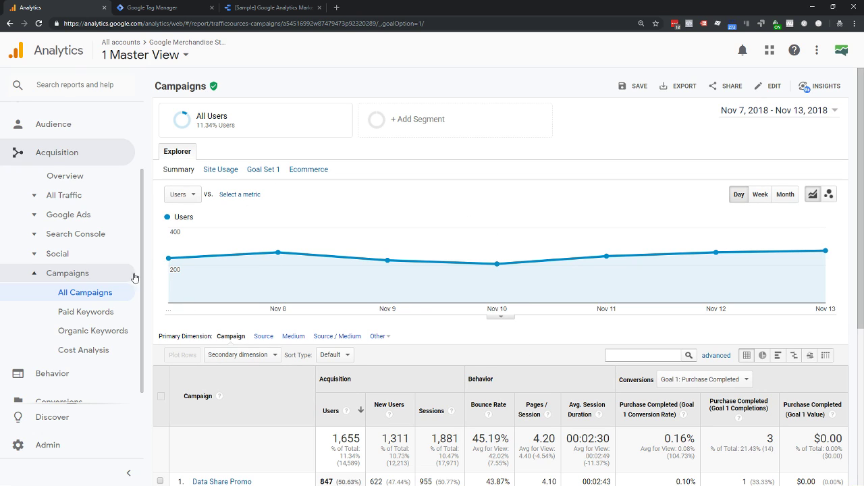
pyautogui.scroll(2, 82, 204)
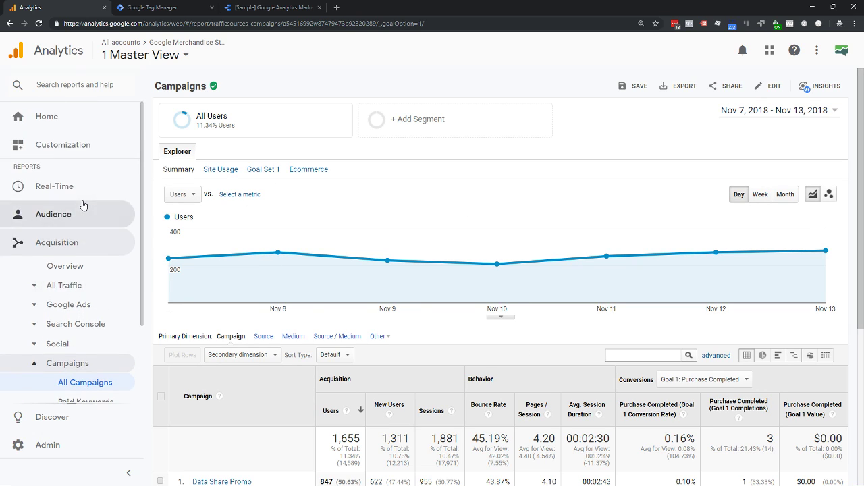
# Step: Switch to Google Tag Manager, open the container's variables and look through the built-in and user-defined lists
pyautogui.click(150, 8)
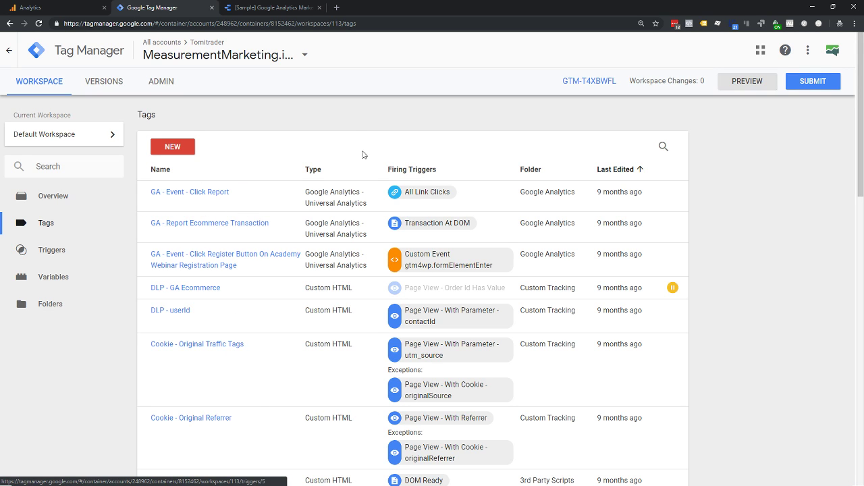
pyautogui.scroll(-3, 225, 237)
pyautogui.click(58, 100)
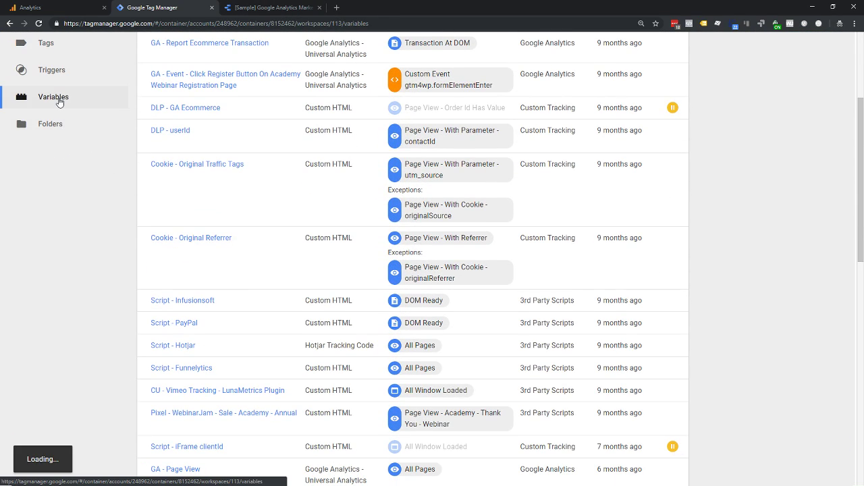
pyautogui.scroll(-12, 252, 271)
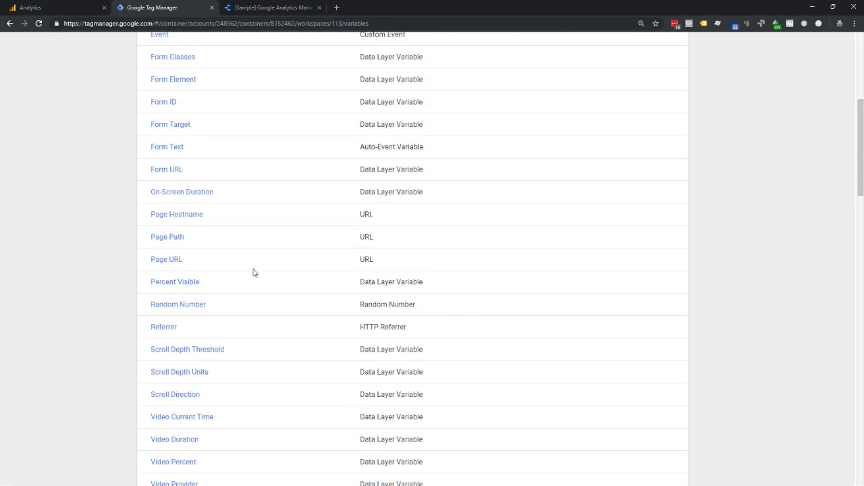
pyautogui.scroll(-8, 189, 218)
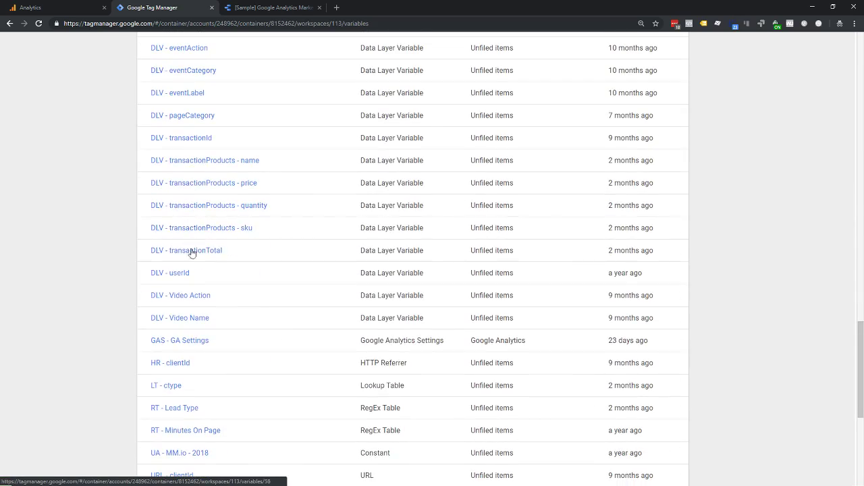
pyautogui.scroll(4, 201, 310)
pyautogui.scroll(15, 200, 305)
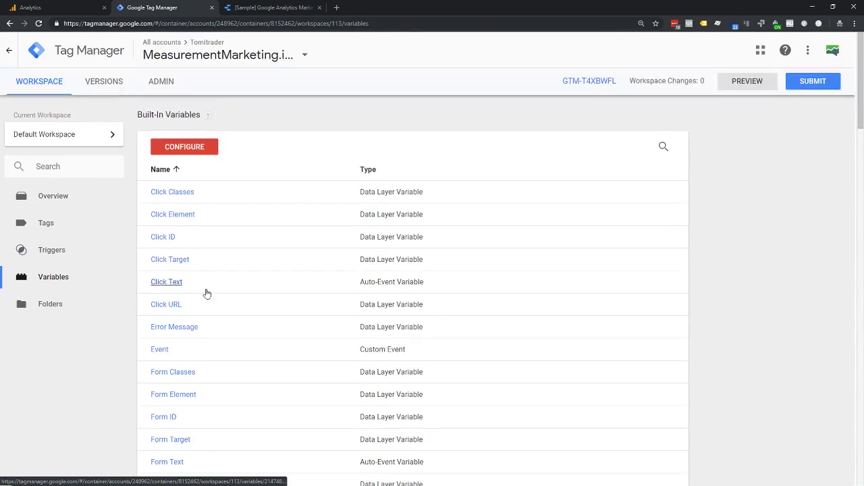
# Step: Return to the [Sample] Google Analytics Marketing Website report in Data Studio
pyautogui.click(241, 9)
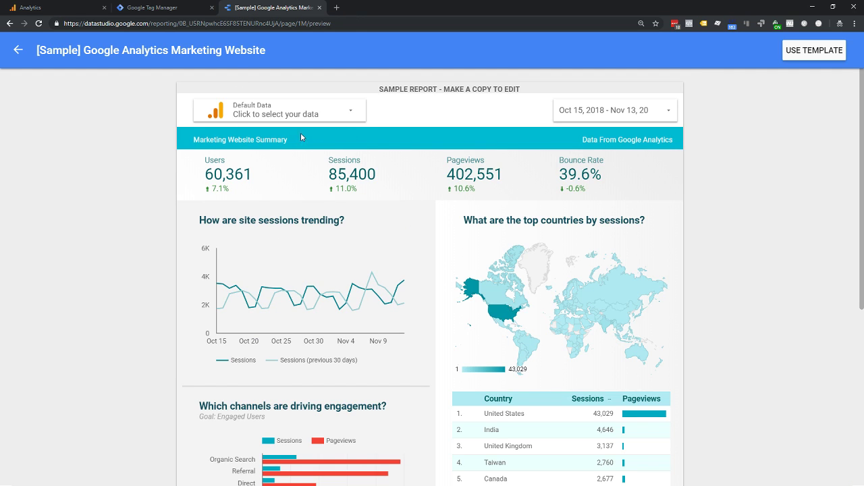